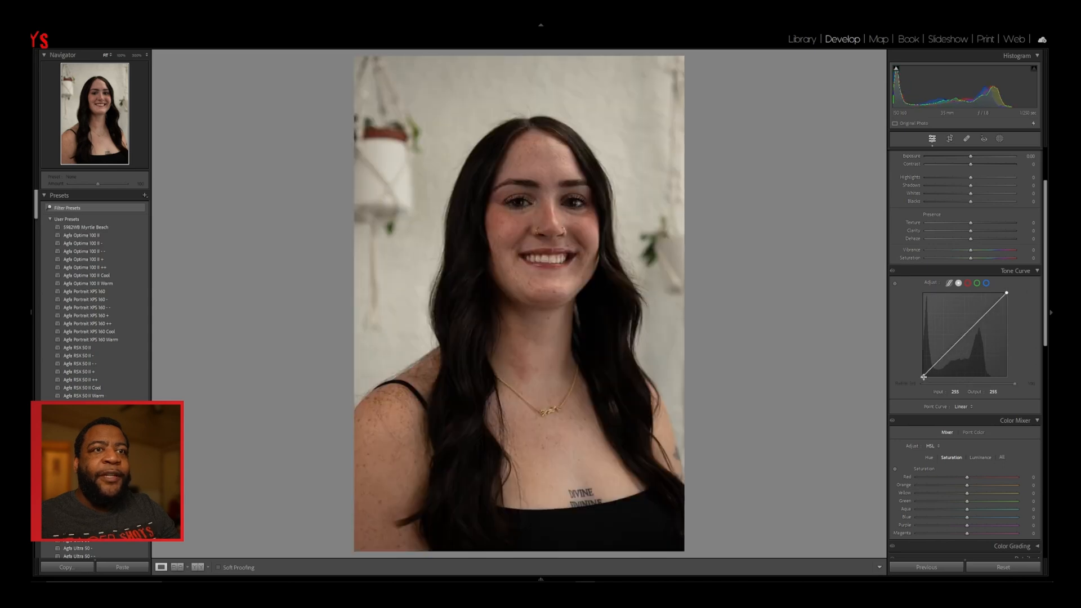
# - Raise the portrait's exposure and set Highlights to -20, Shadows to +14, Whites to +5 and Blacks to +8
pyautogui.moveTo(922, 376)
pyautogui.mouseDown()
pyautogui.moveTo(920, 354)
pyautogui.moveTo(907, 381)
pyautogui.mouseUp()
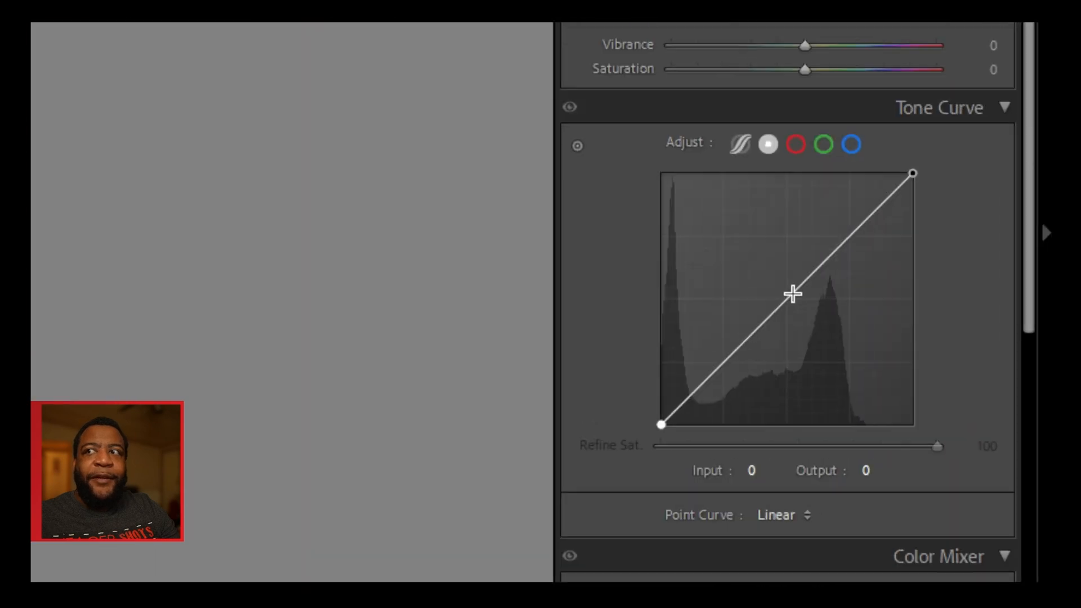
pyautogui.scroll(-3, 784, 451)
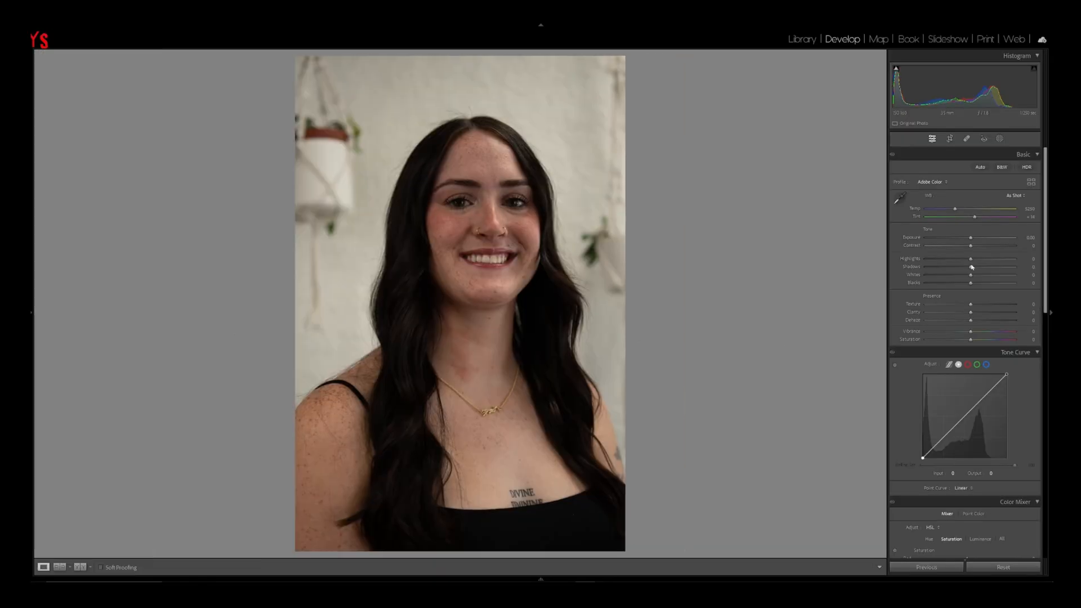
pyautogui.moveTo(970, 237); pyautogui.dragTo(961, 258)
pyautogui.moveTo(971, 267); pyautogui.dragTo(973, 283)
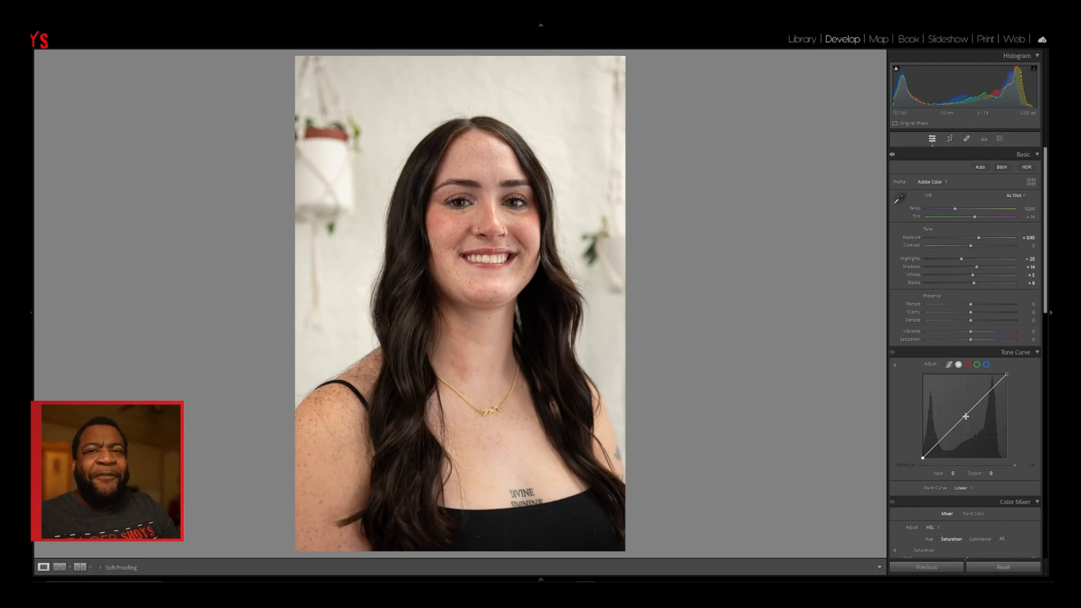
# - Add a midtone point to the tone curve, test darkening and brightening with it, and set it near the diagonal at input 129, output 127
pyautogui.moveTo(966, 416); pyautogui.dragTo(966, 417)
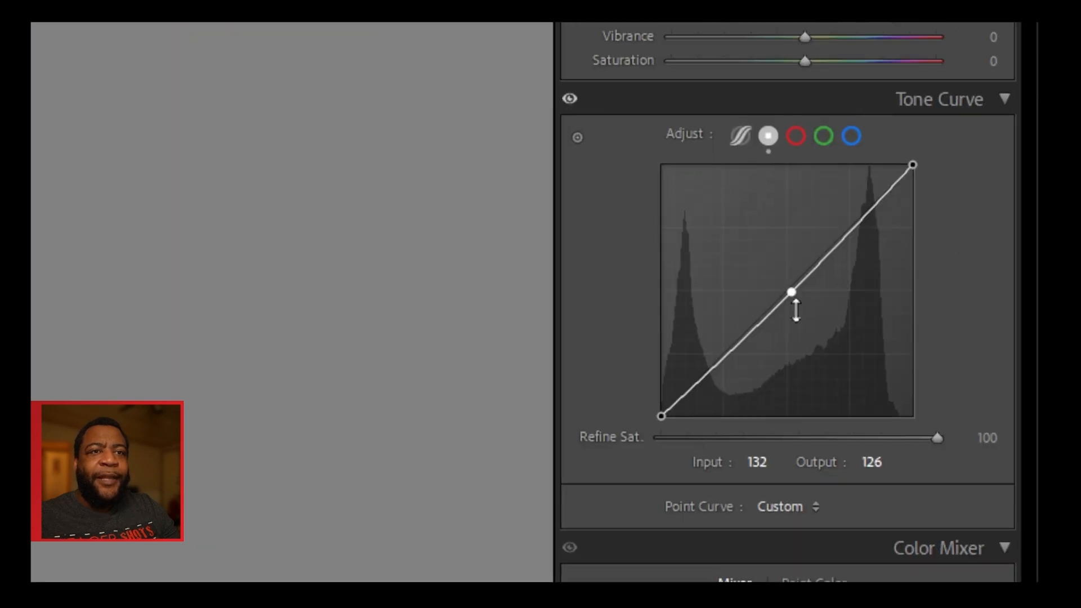
pyautogui.moveTo(792, 297); pyautogui.dragTo(774, 281)
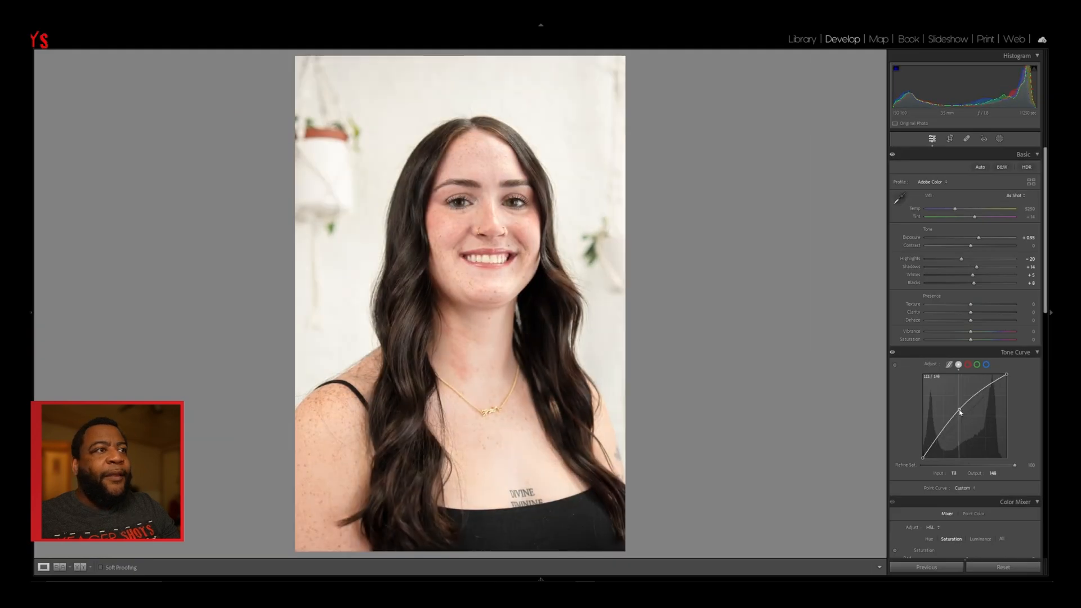
pyautogui.moveTo(961, 413)
pyautogui.mouseDown()
pyautogui.moveTo(973, 425)
pyautogui.moveTo(966, 420)
pyautogui.mouseUp()
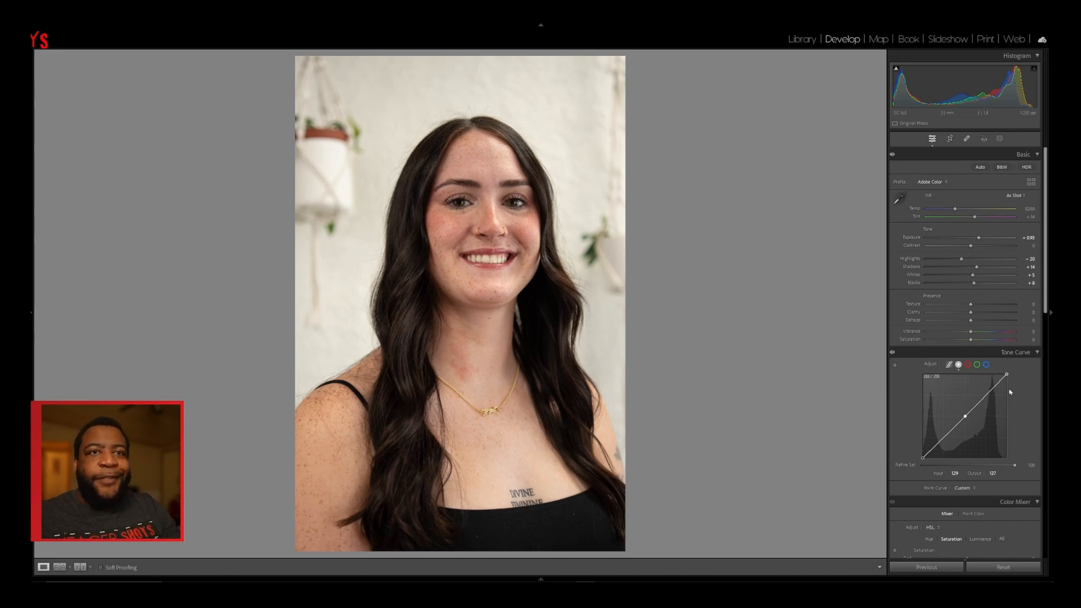
# - Add a highlights point to the tone curve with output 190 and lower the white end point to output 247
pyautogui.click(987, 395)
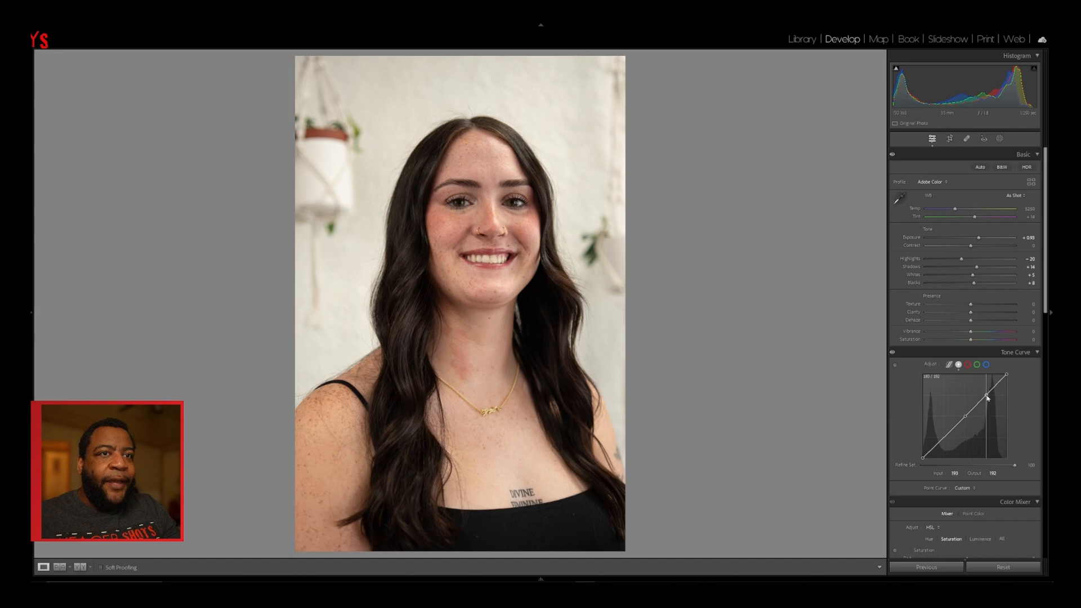
pyautogui.moveTo(1007, 375); pyautogui.dragTo(1014, 387)
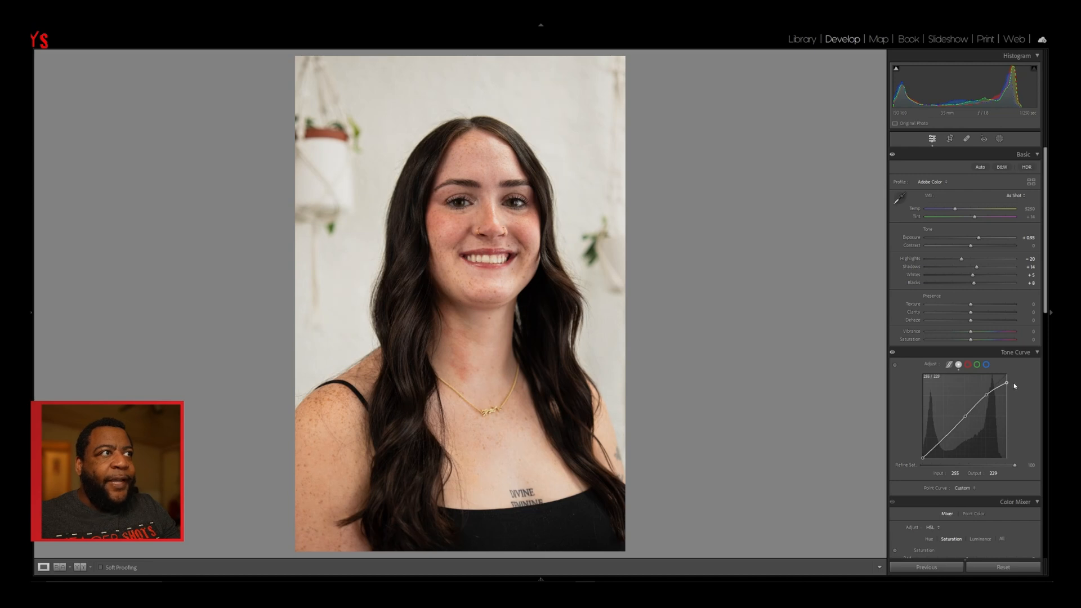
pyautogui.moveTo(1015, 386); pyautogui.dragTo(1016, 380)
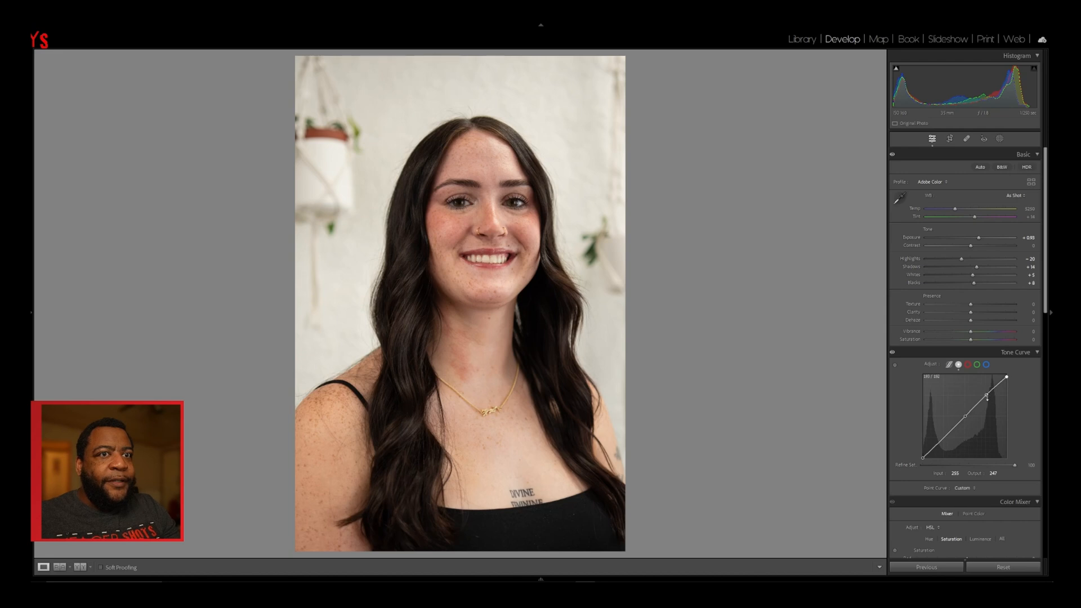
pyautogui.moveTo(986, 396); pyautogui.dragTo(986, 398)
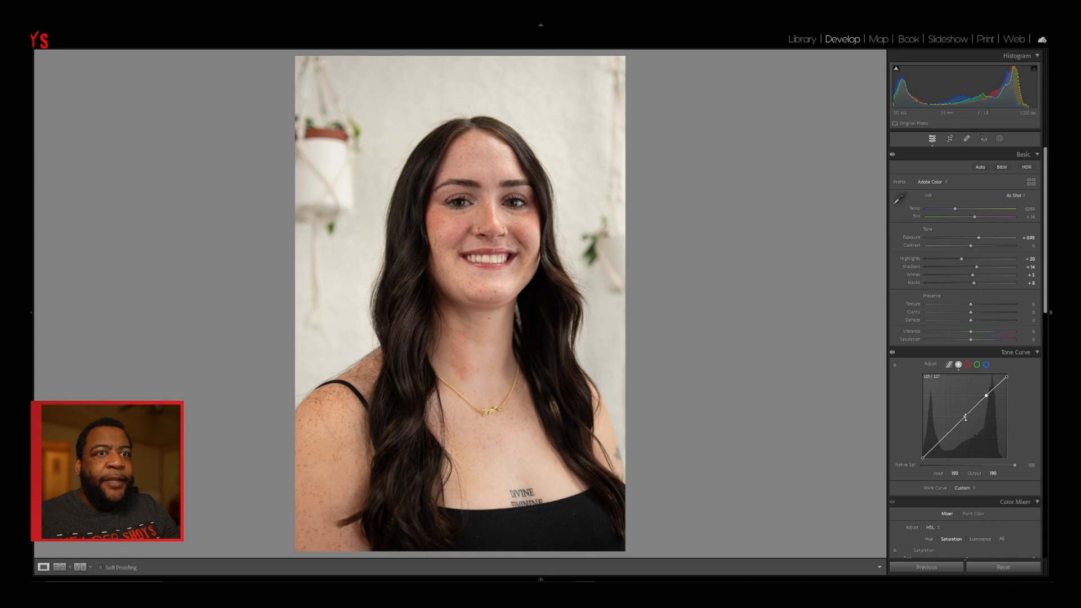
# - Add a shadows point to the tone curve at input 74, output 63, and move the midtone point to input 138, output 140
pyautogui.click(944, 436)
pyautogui.moveTo(944, 438); pyautogui.dragTo(948, 440)
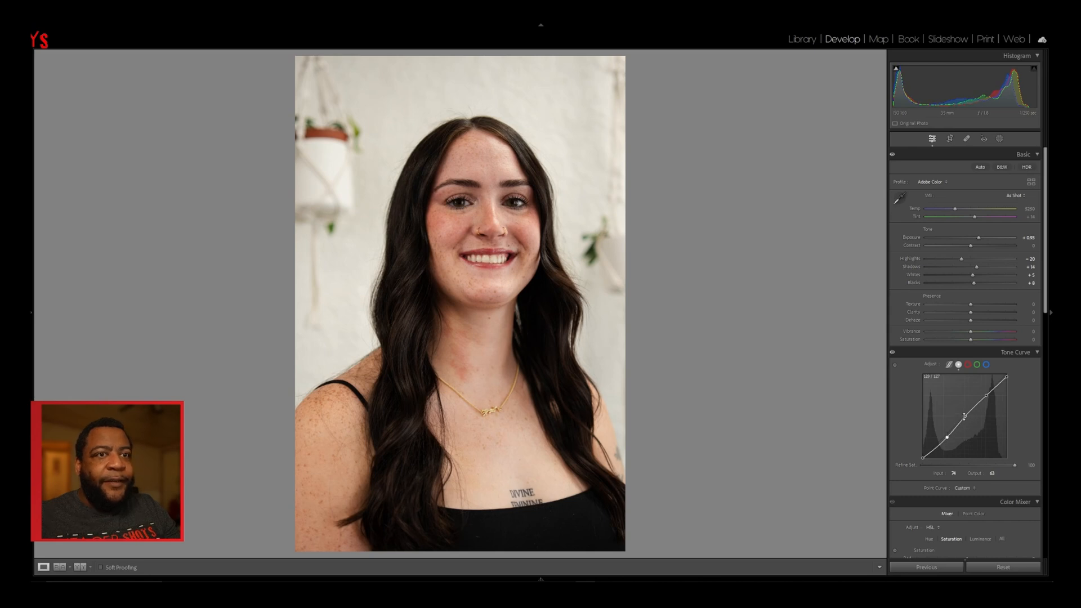
pyautogui.click(966, 417)
pyautogui.moveTo(966, 419); pyautogui.dragTo(966, 414)
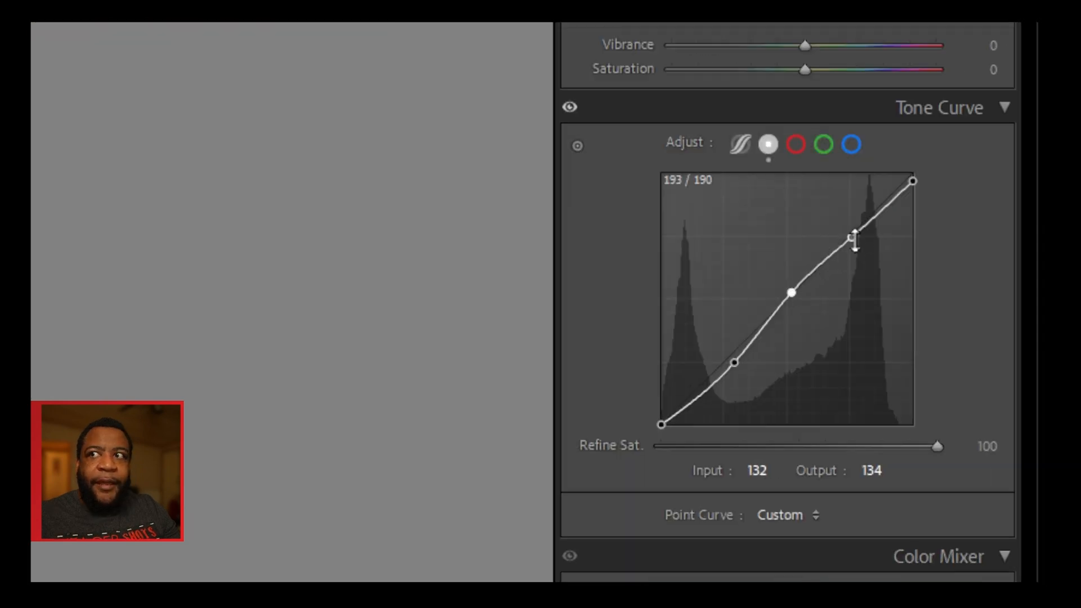
pyautogui.moveTo(792, 297); pyautogui.dragTo(794, 295)
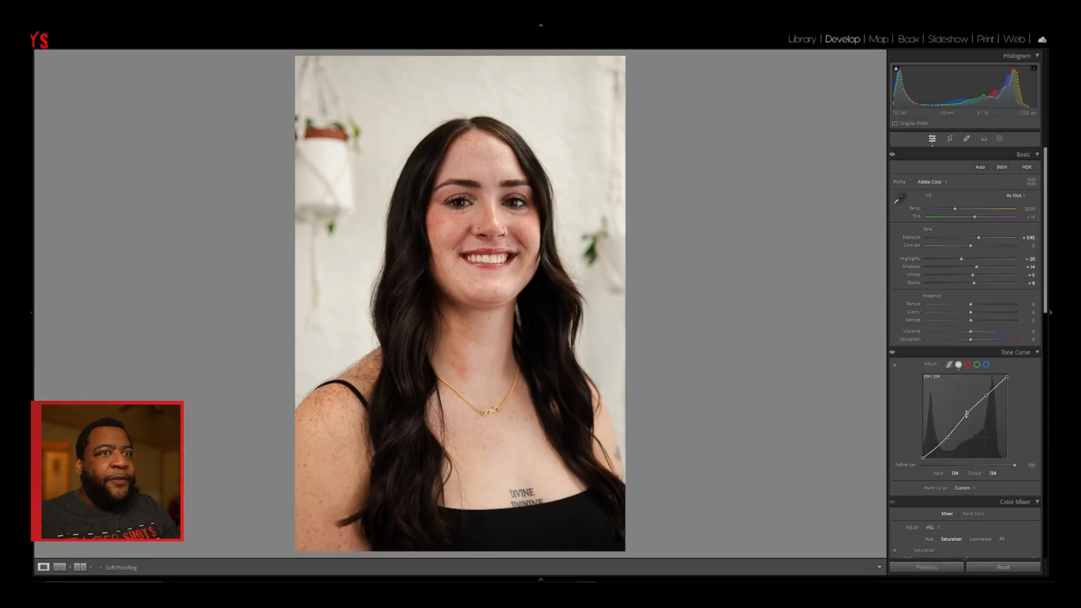
pyautogui.moveTo(967, 417); pyautogui.dragTo(970, 416)
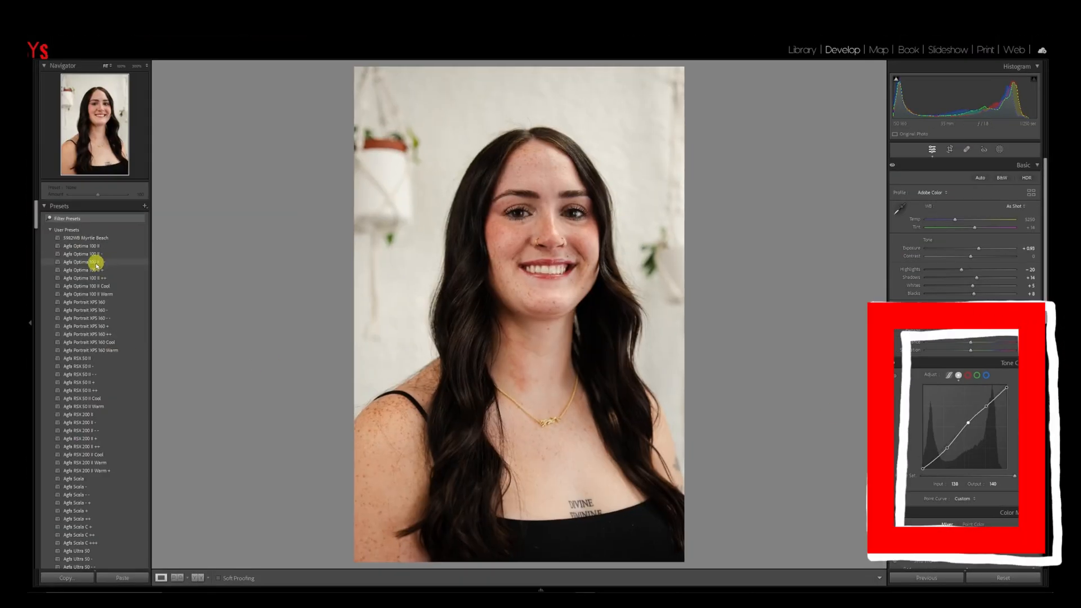
# - Try a series of Agfa film presets on the portrait, from Optima 100 II through Portrait XPS 160, RSX and Scala to Ultra 100
pyautogui.click(135, 263)
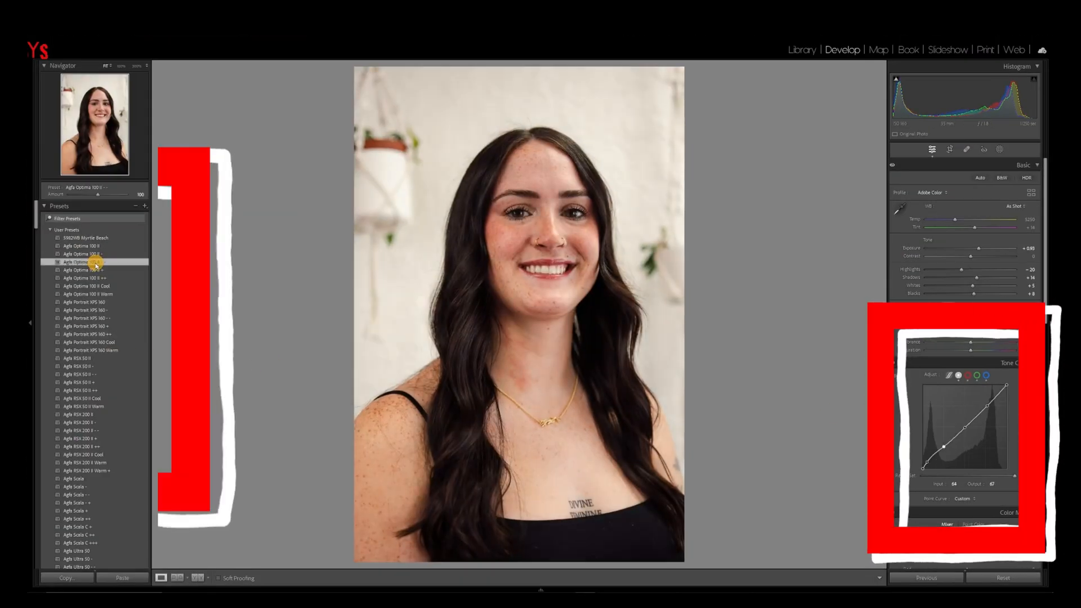
pyautogui.click(87, 294)
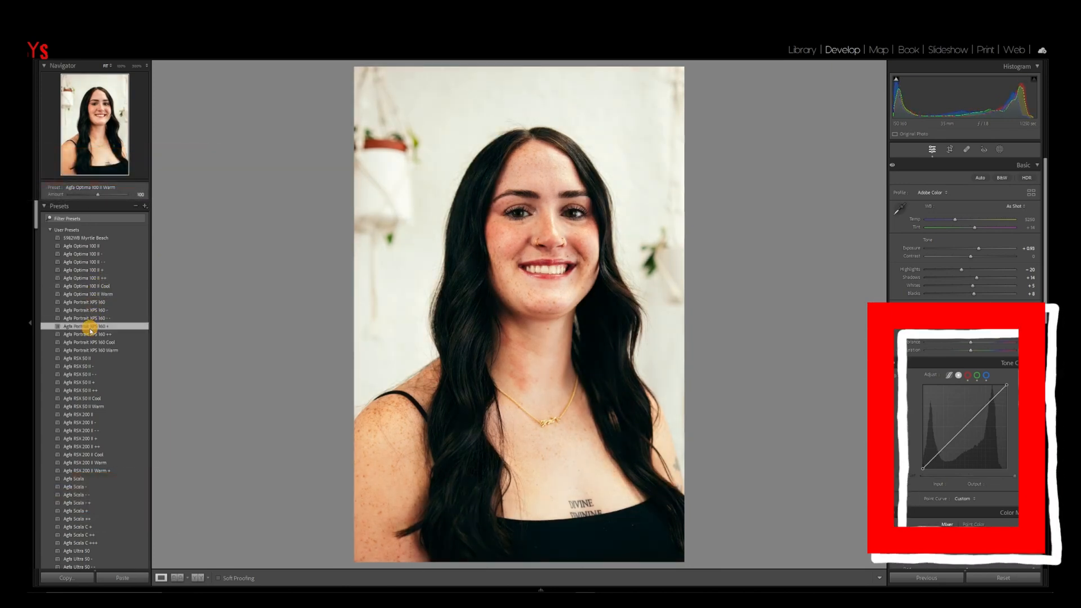
pyautogui.click(89, 327)
pyautogui.click(83, 375)
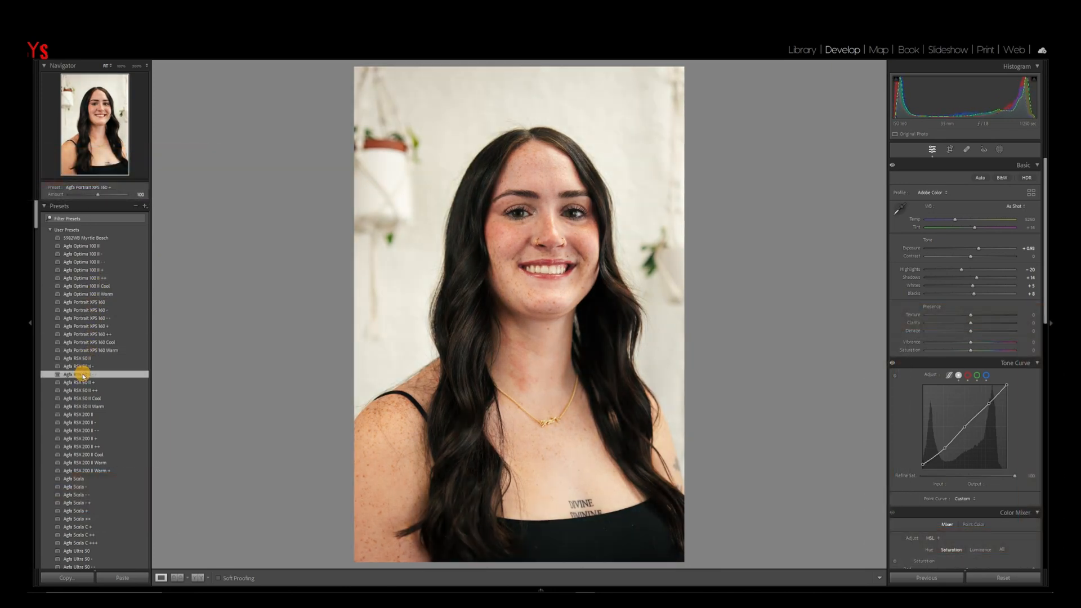
pyautogui.click(87, 406)
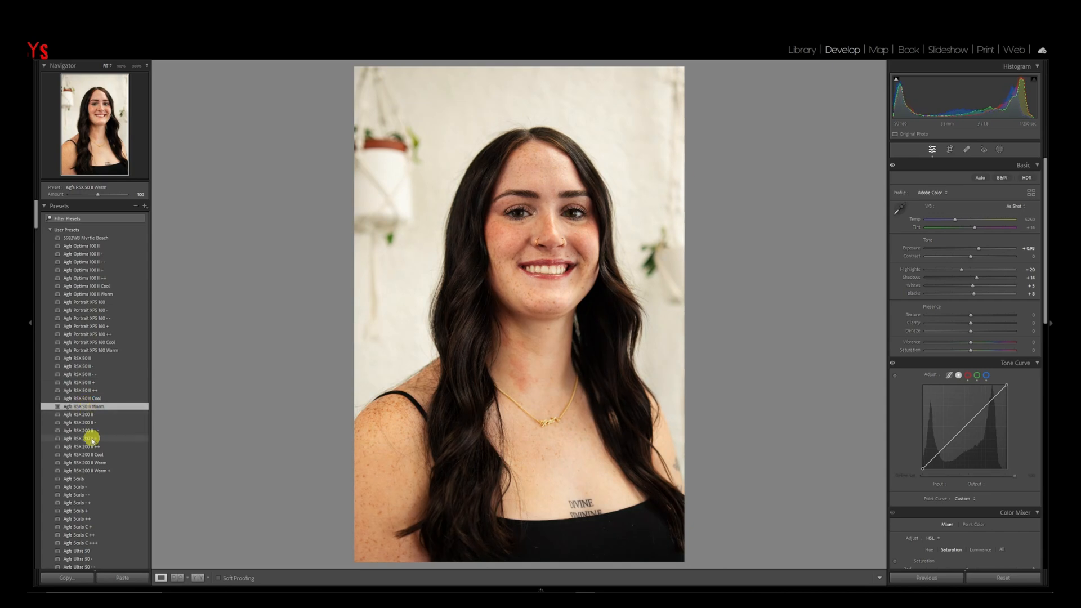
pyautogui.click(89, 438)
pyautogui.click(91, 460)
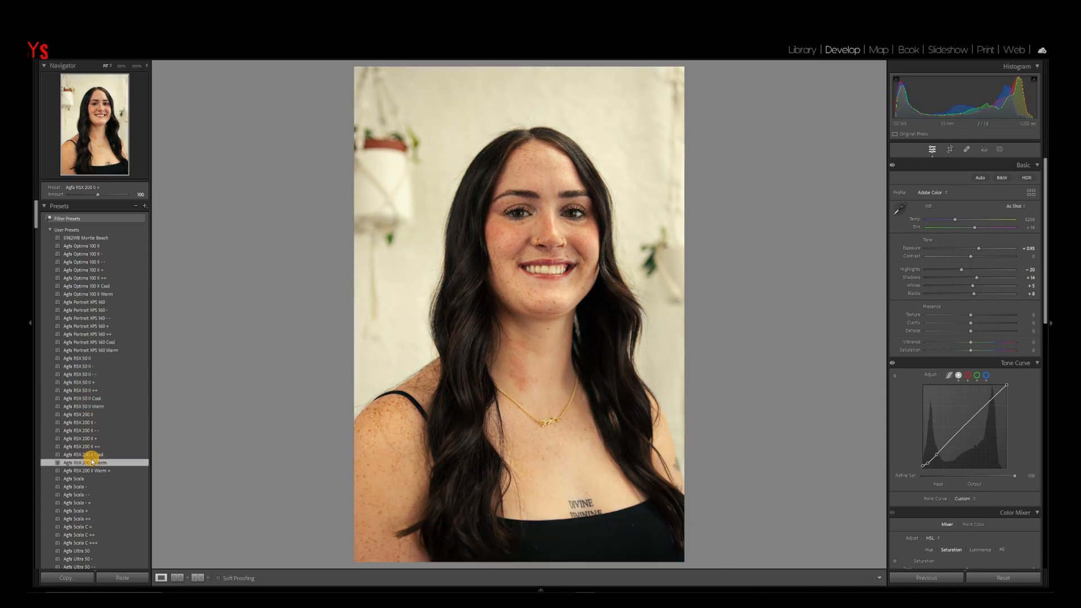
pyautogui.click(82, 495)
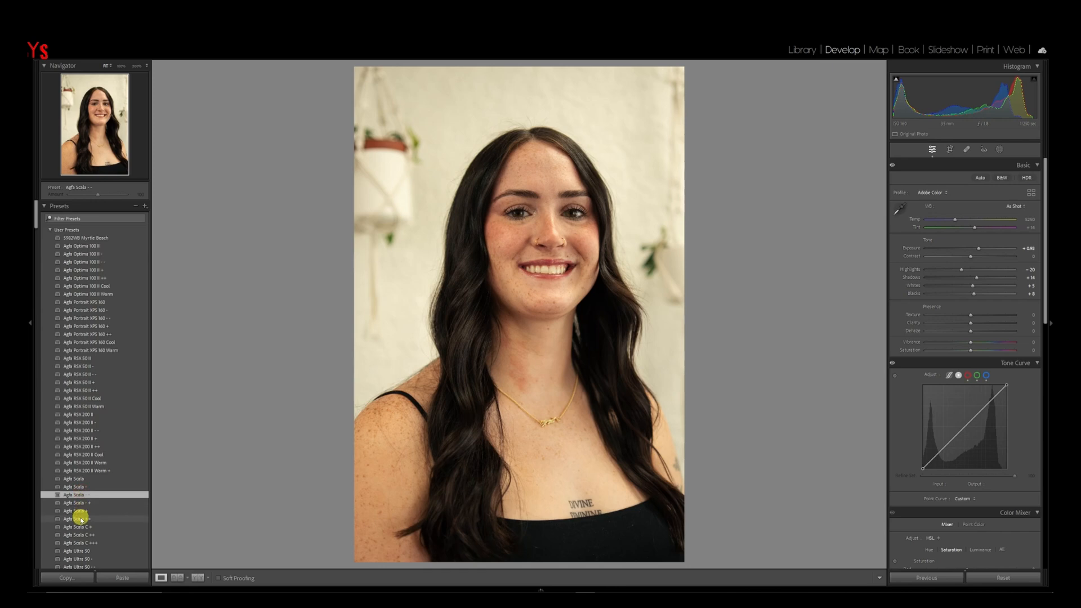
pyautogui.click(81, 519)
pyautogui.scroll(-3, 80, 519)
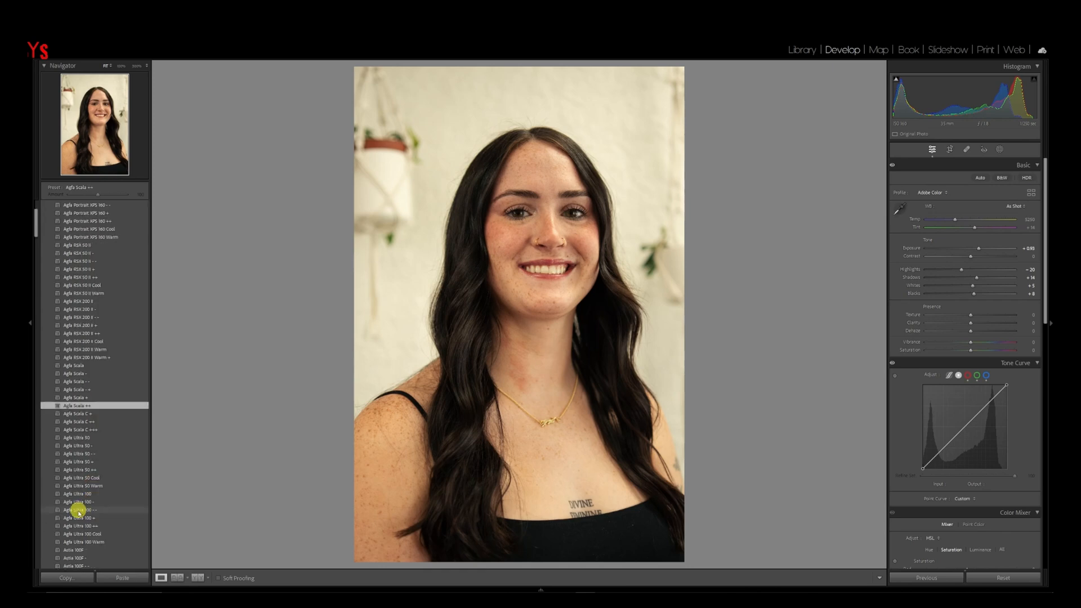
pyautogui.click(81, 462)
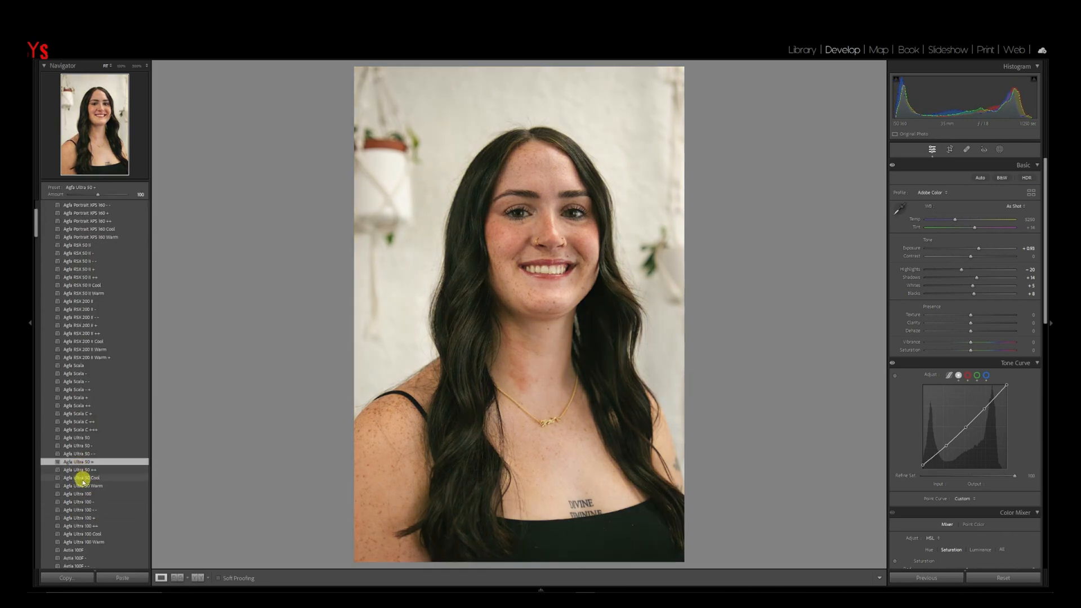
pyautogui.click(83, 487)
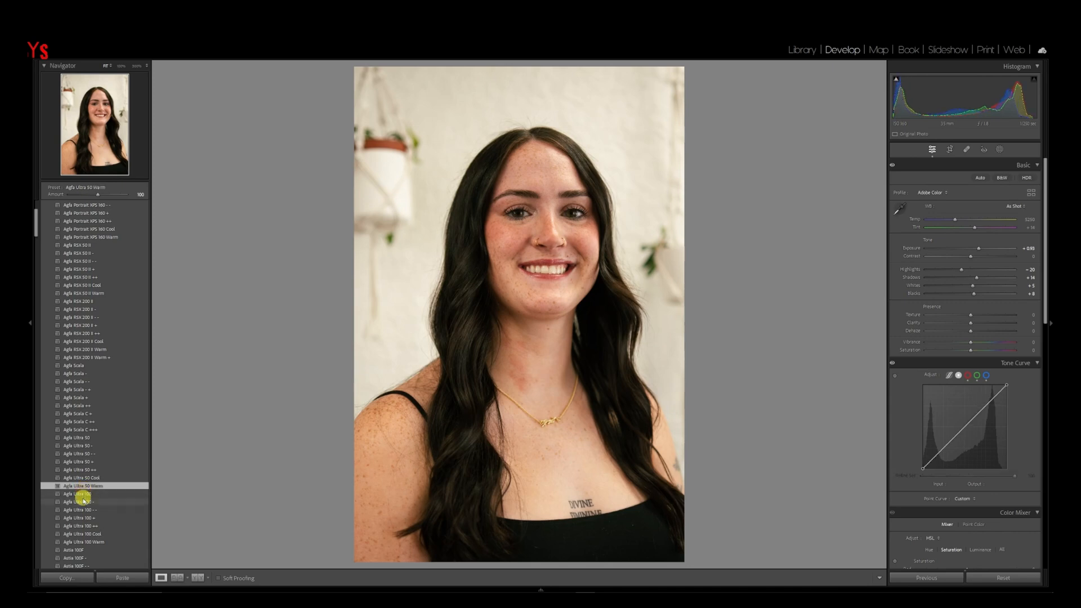
pyautogui.click(81, 511)
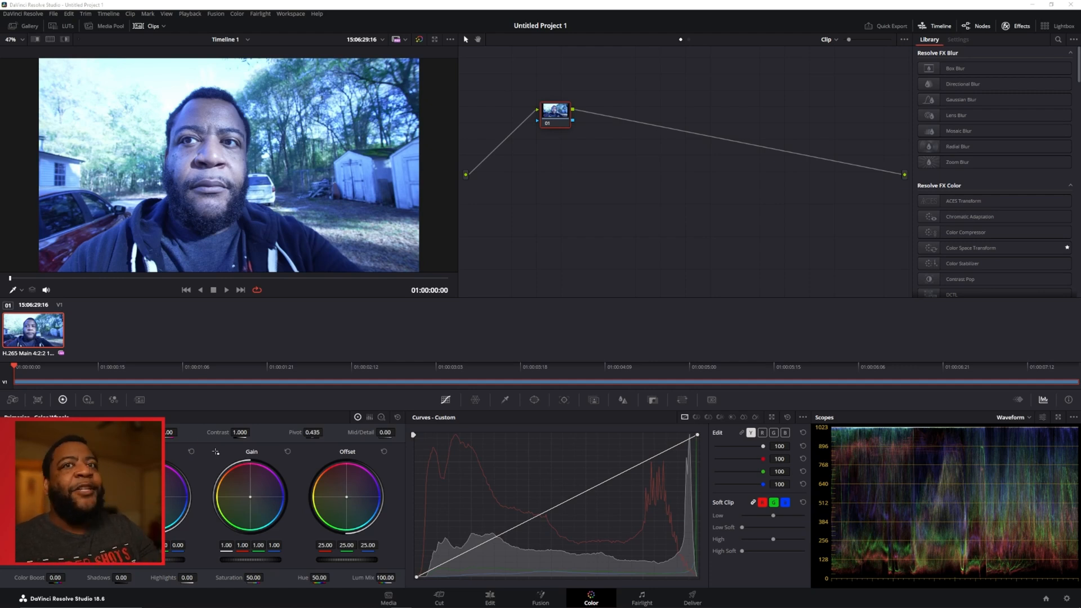
# - In DaVinci Resolve, try bending the linked custom curve and unlink the Y, R, G and B channels
pyautogui.click(752, 433)
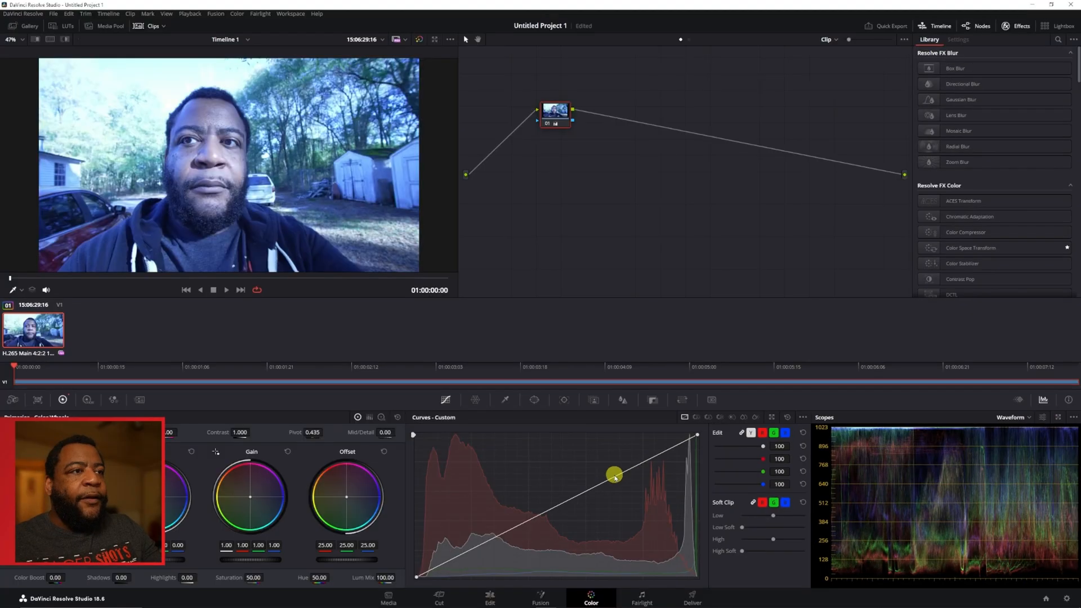
pyautogui.moveTo(565, 470); pyautogui.dragTo(623, 478)
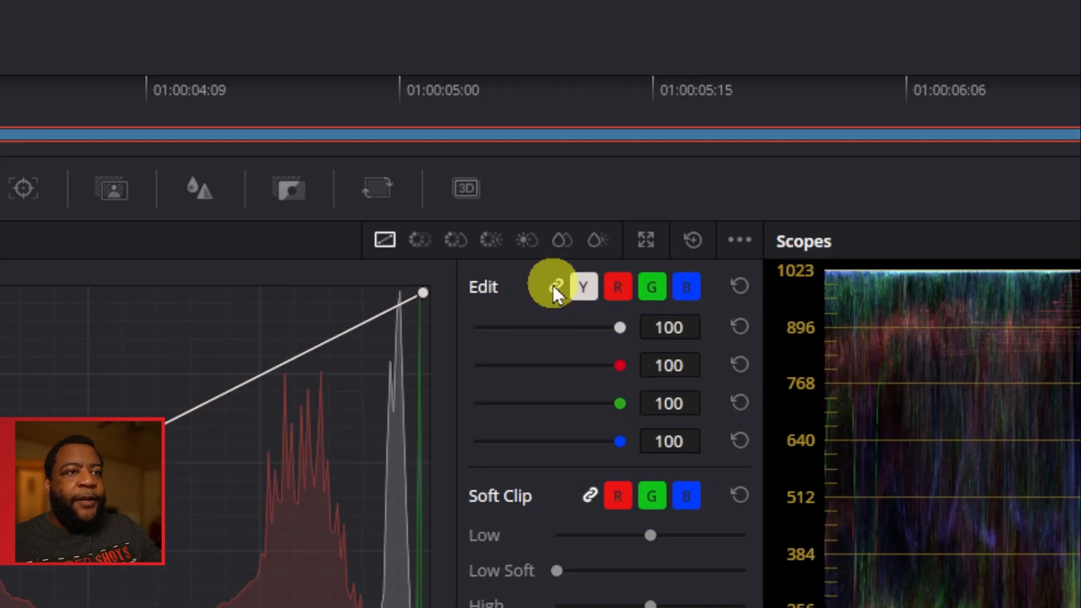
pyautogui.click(555, 287)
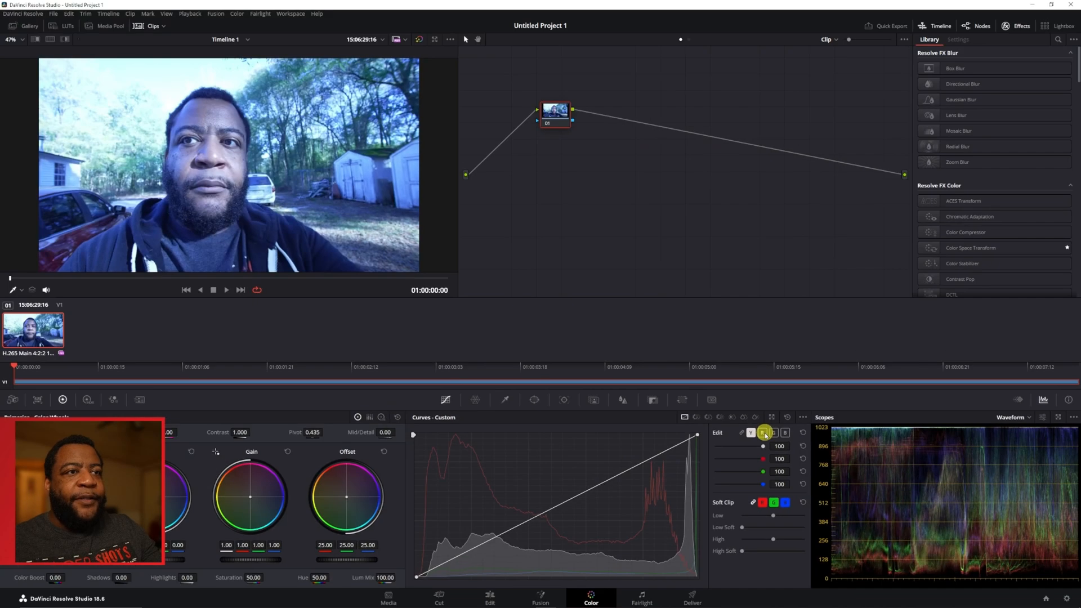
# - Correct the clip's blue cast by raising the red curve's midtones, adding a central point on the green curve and lowering the blue curve
pyautogui.click(622, 288)
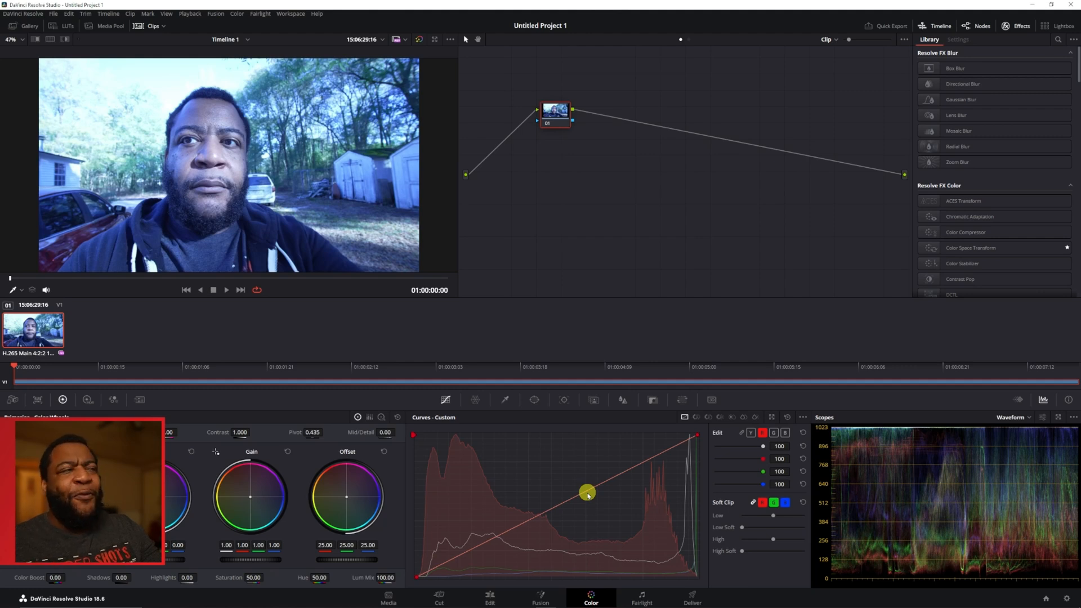
pyautogui.moveTo(586, 490); pyautogui.dragTo(565, 480)
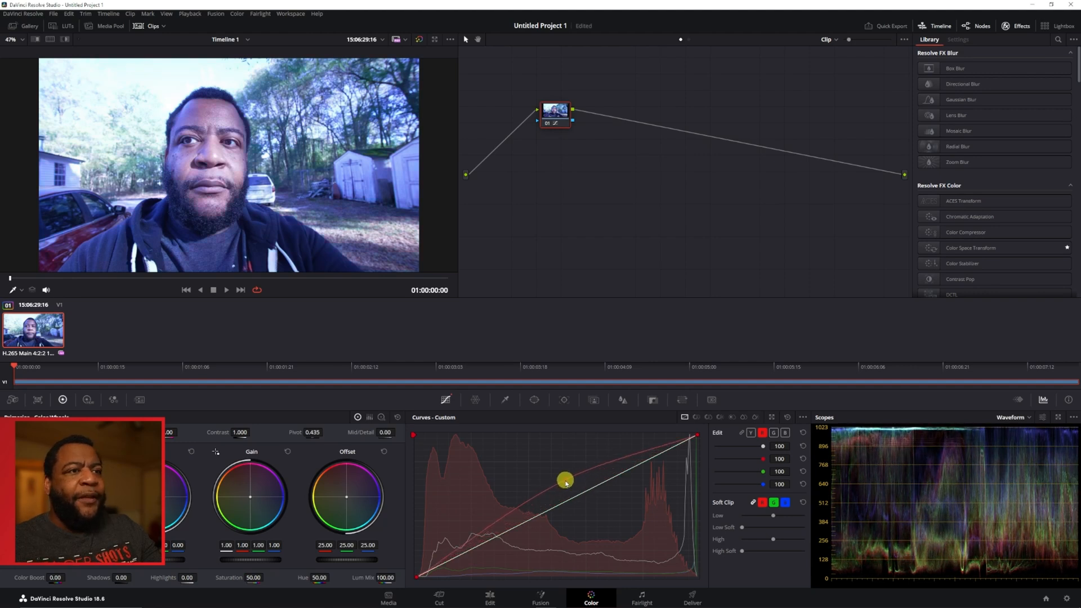
pyautogui.click(773, 433)
pyautogui.moveTo(576, 496); pyautogui.dragTo(572, 490)
pyautogui.click(785, 433)
pyautogui.moveTo(597, 491); pyautogui.dragTo(559, 483)
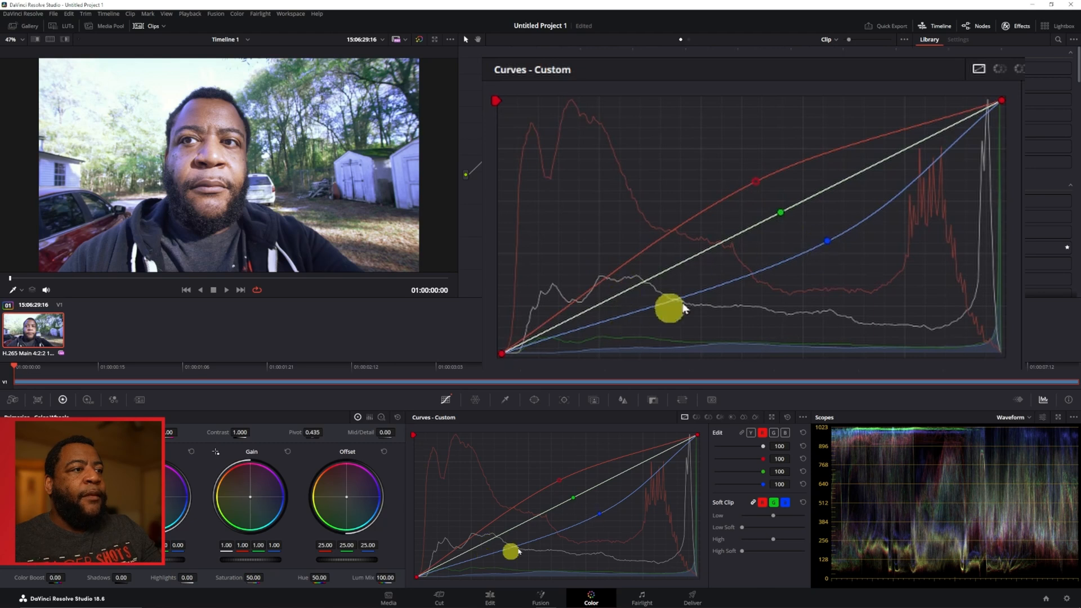
# - Refine the channel curves by moving the blue and red points toward the highlights and the green point slightly below the diagonal in the shadows; play the clip
pyautogui.click(827, 241)
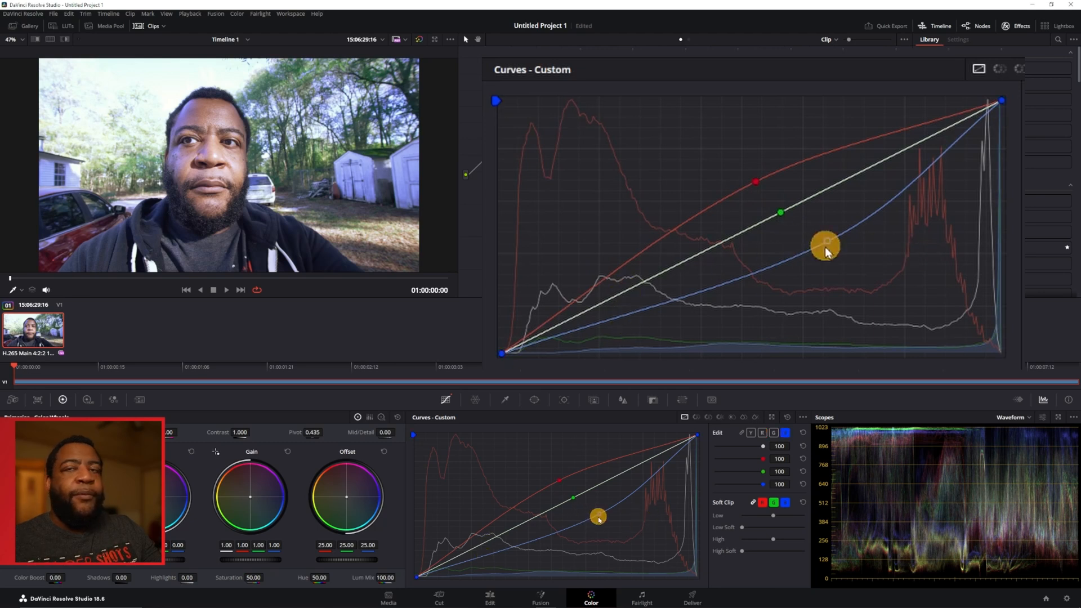
pyautogui.moveTo(826, 248)
pyautogui.mouseDown()
pyautogui.moveTo(809, 241)
pyautogui.moveTo(837, 258)
pyautogui.moveTo(848, 246)
pyautogui.mouseUp()
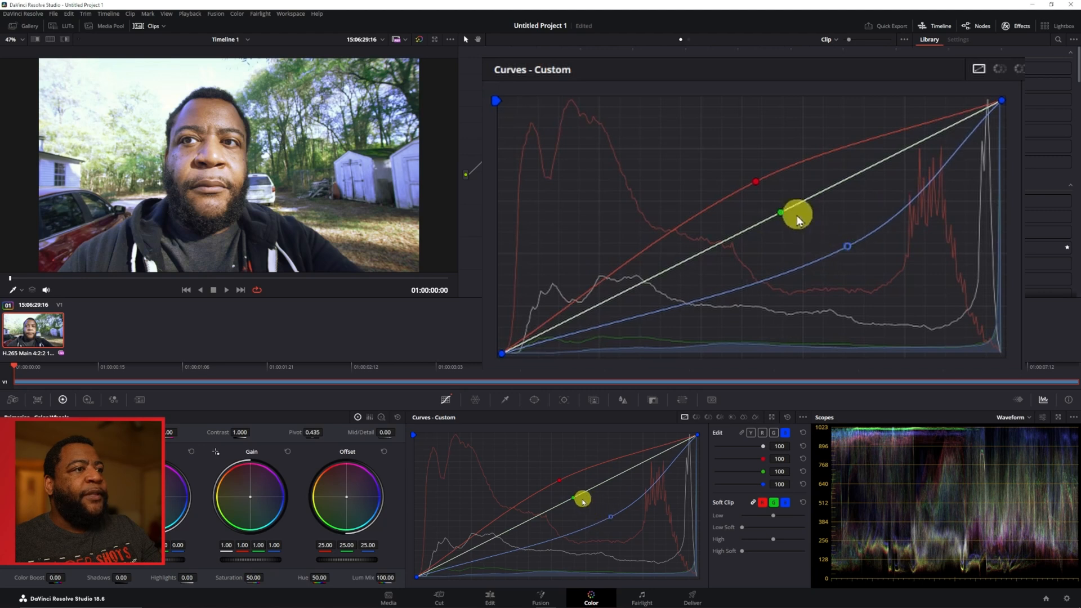
pyautogui.moveTo(781, 213); pyautogui.dragTo(662, 285)
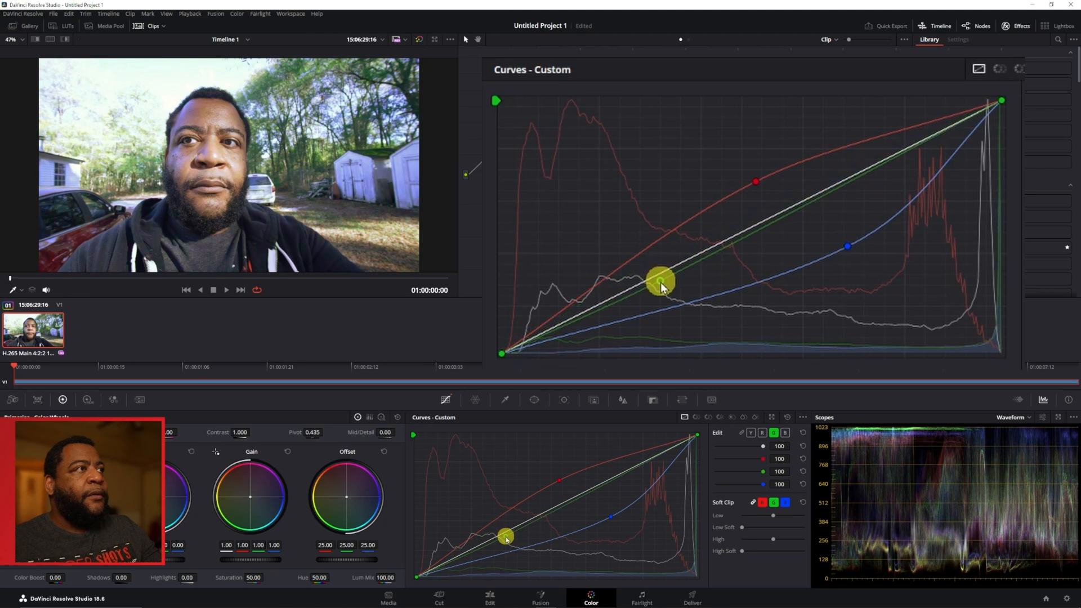
pyautogui.click(755, 184)
pyautogui.moveTo(755, 184); pyautogui.dragTo(800, 160)
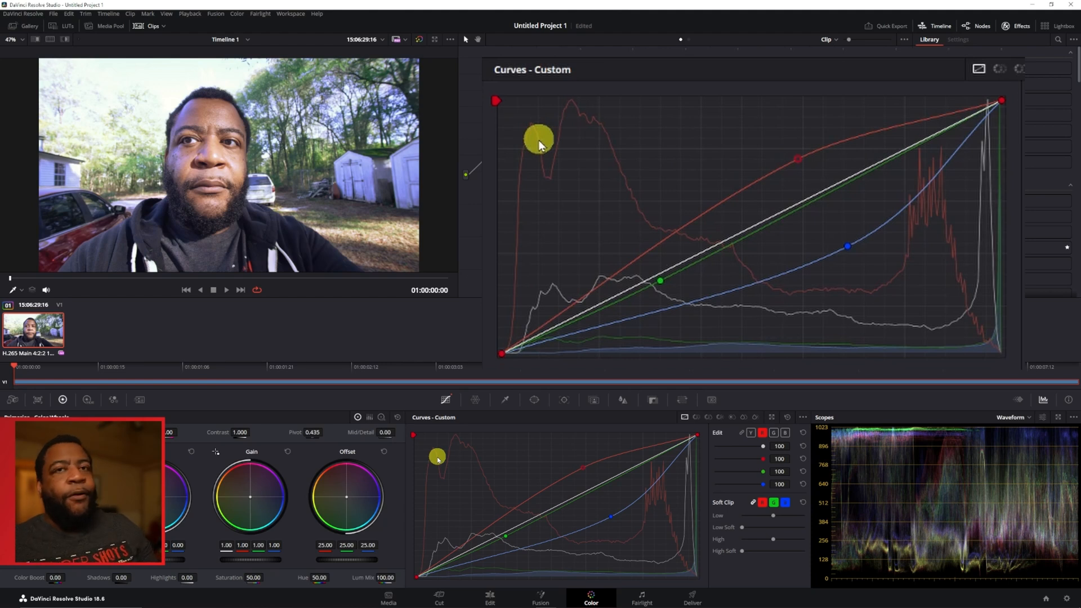
pyautogui.press('space')
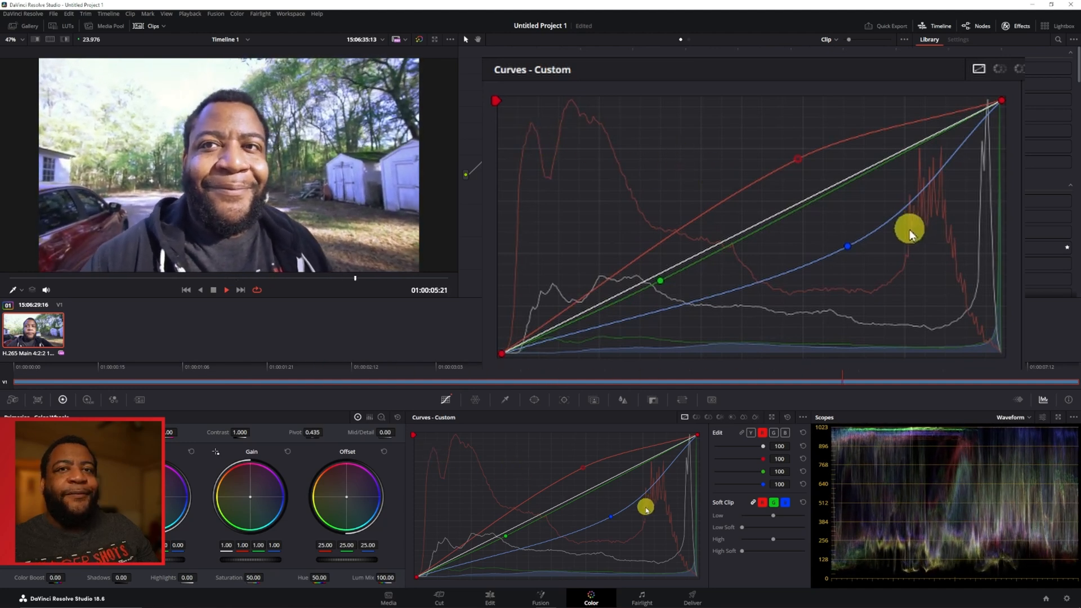
# - Stop playback, add two serial nodes before the curve-corrected node and label the chain EXP, CONTRAST and BALANCE
pyautogui.press('space')
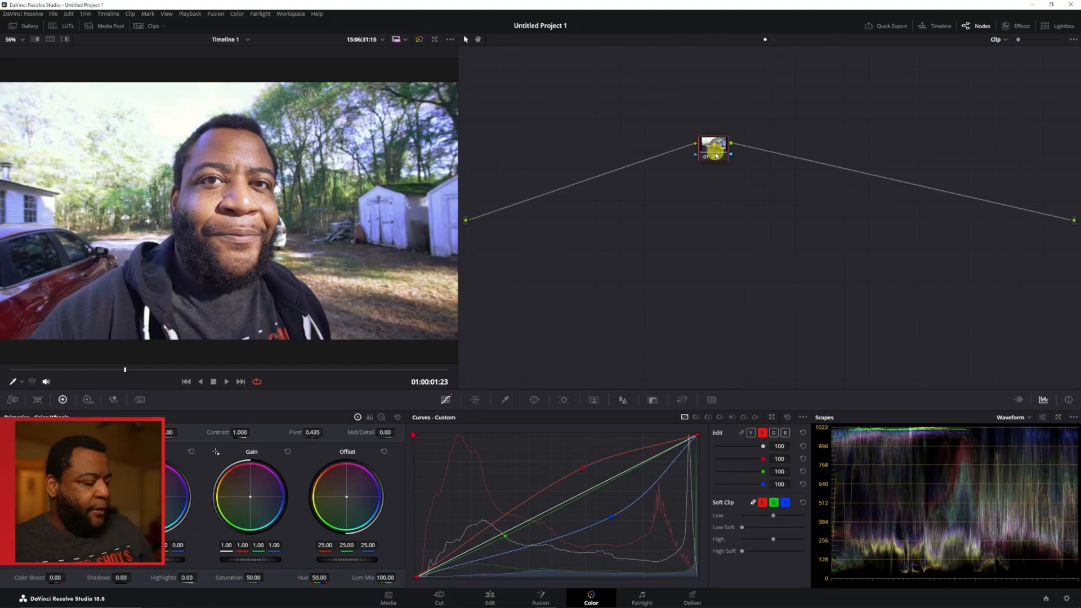
pyautogui.hotkey('shift', 's')
pyautogui.hotkey('shift', 's')
pyautogui.moveTo(708, 218); pyautogui.dragTo(618, 166)
pyautogui.click(714, 184)
pyautogui.moveTo(713, 182); pyautogui.dragTo(669, 153)
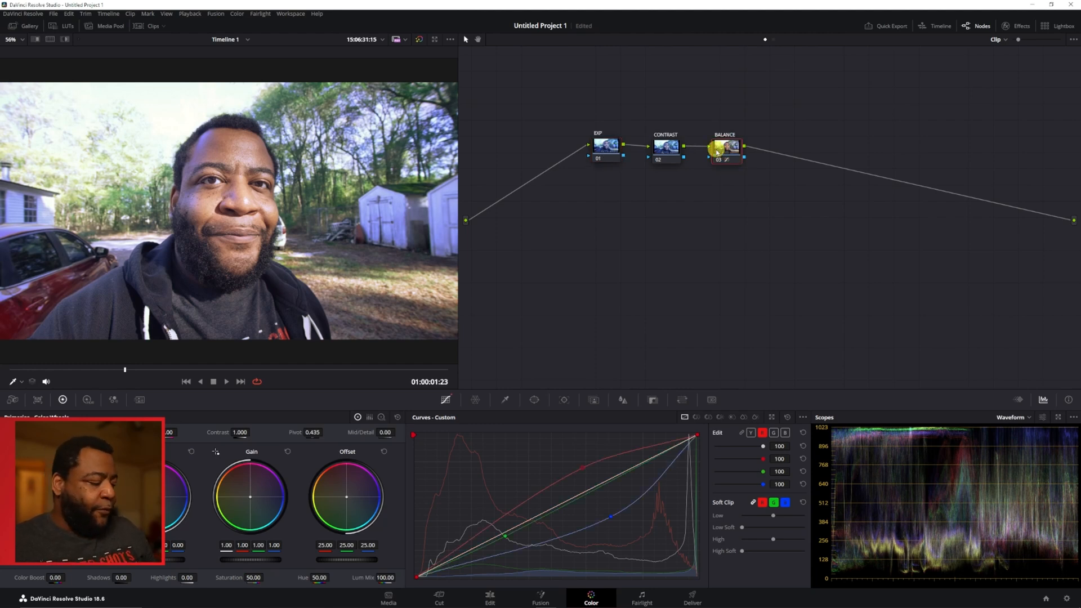
# - Add a parallel node to the BALANCE node, connect its input to the source and place it below the EXP node
pyautogui.hotkey('alt', 'p')
pyautogui.moveTo(715, 177); pyautogui.dragTo(470, 221)
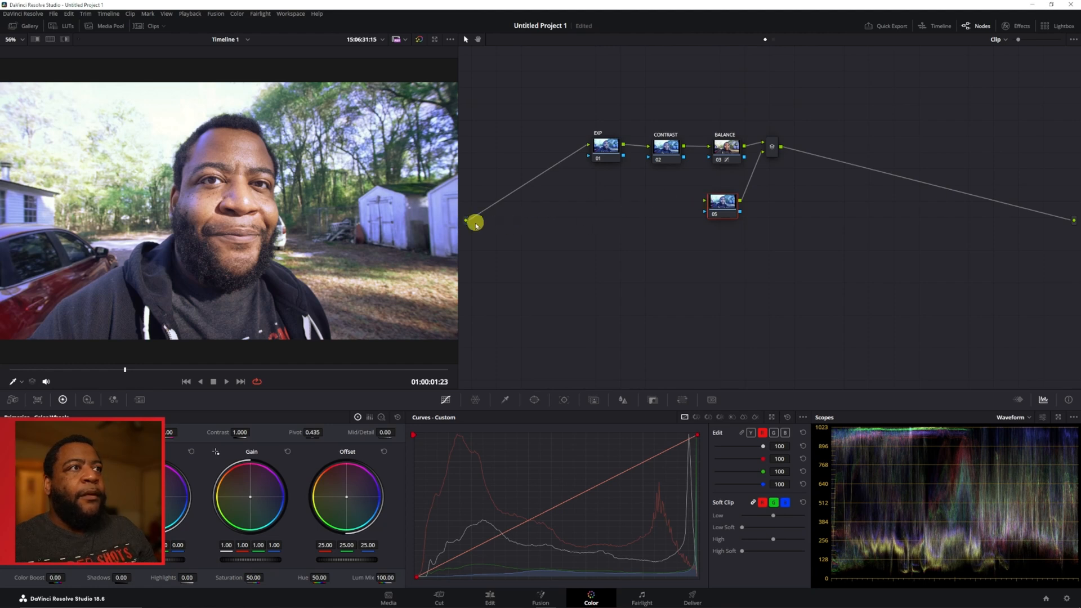
pyautogui.moveTo(694, 206); pyautogui.dragTo(464, 221)
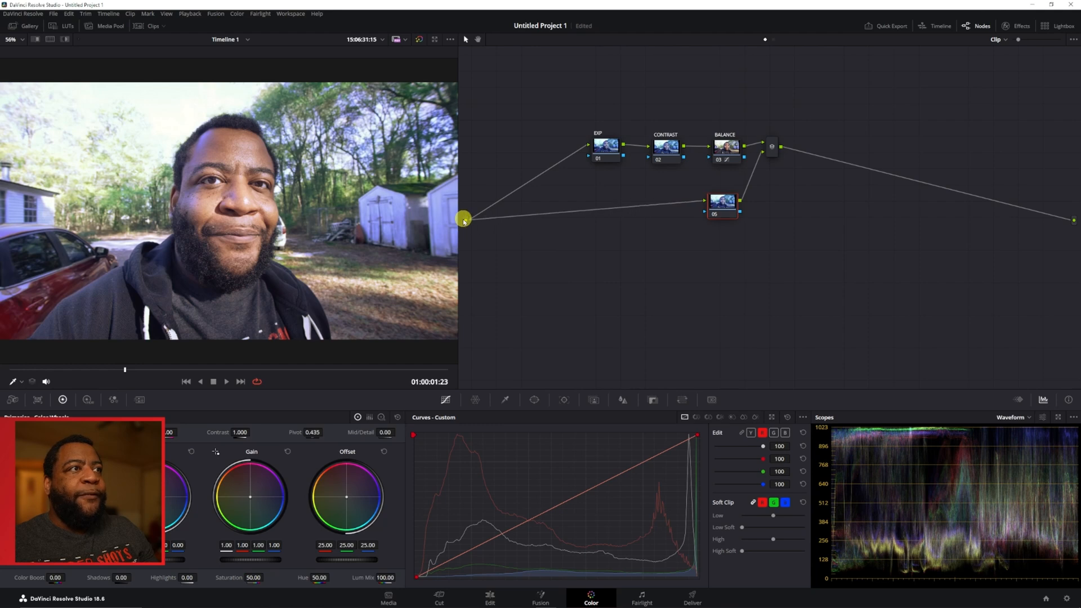
pyautogui.moveTo(724, 203); pyautogui.dragTo(621, 226)
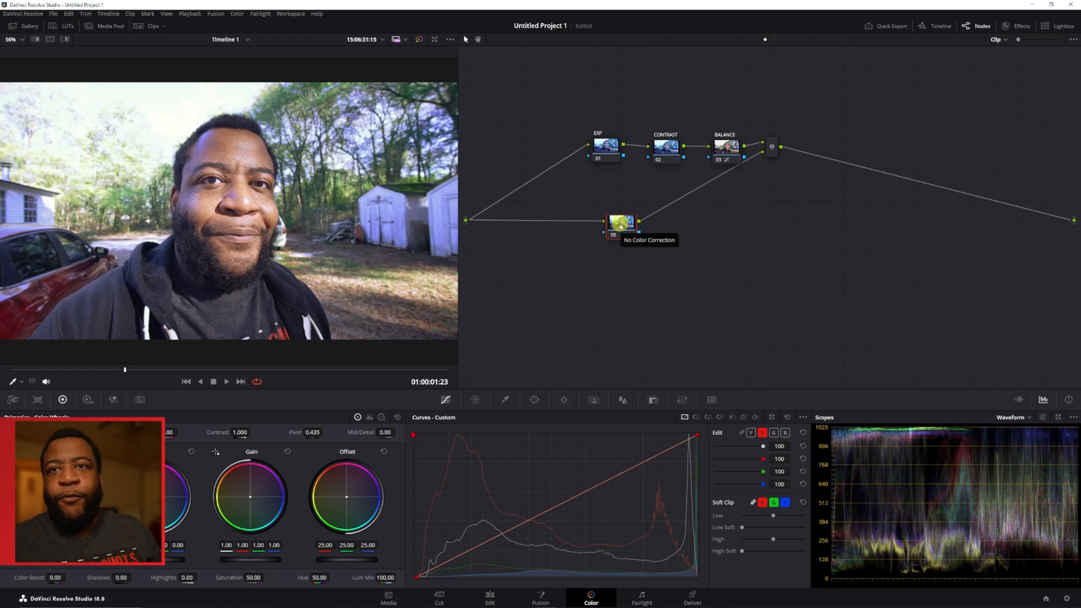
pyautogui.moveTo(621, 226); pyautogui.dragTo(607, 222)
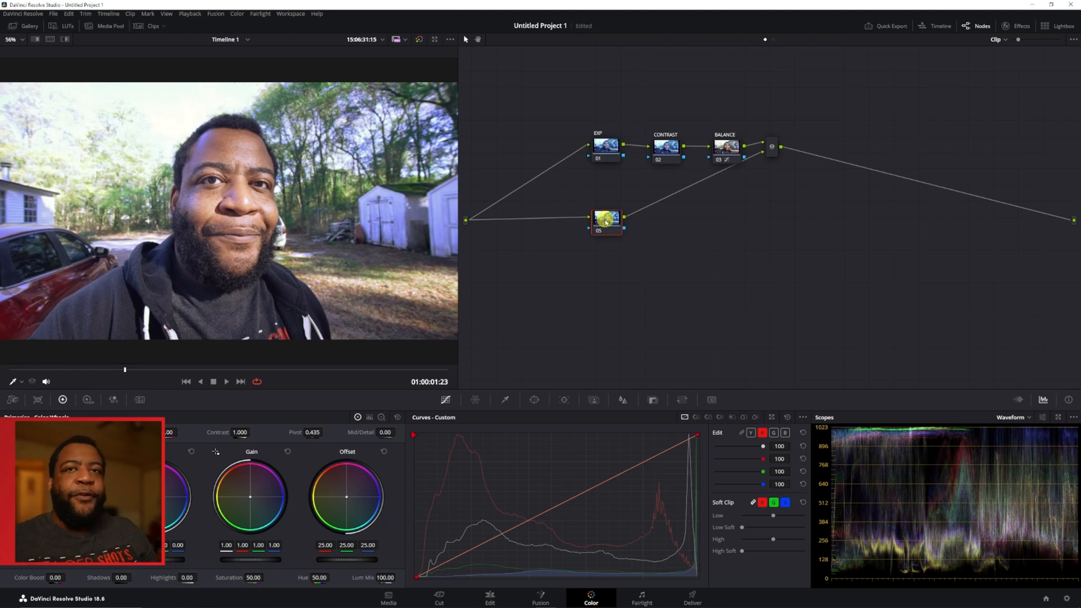
pyautogui.moveTo(604, 221); pyautogui.dragTo(600, 218)
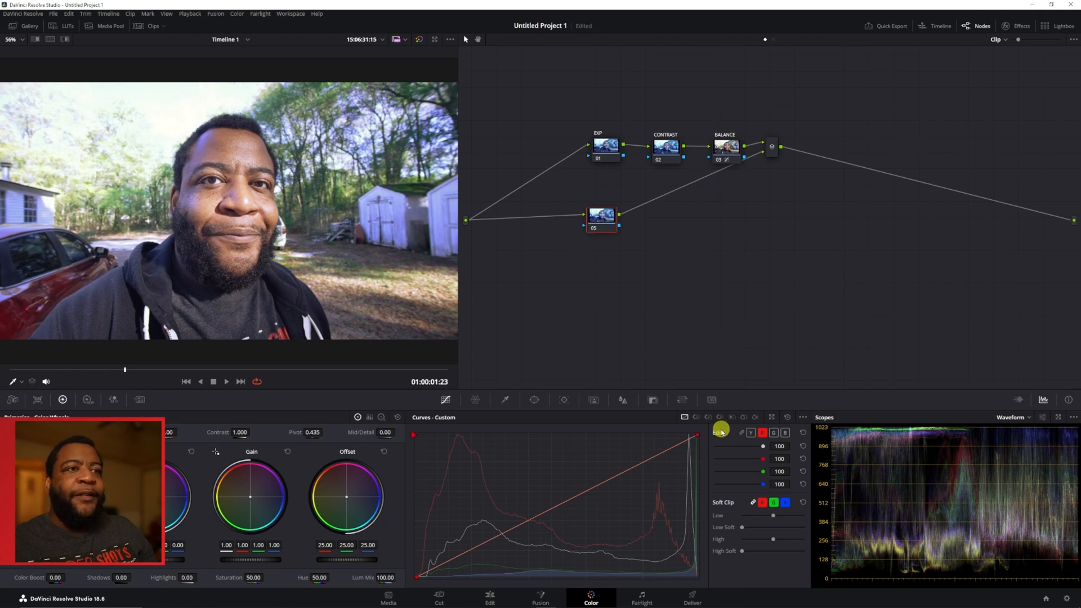
pyautogui.moveTo(606, 220); pyautogui.dragTo(606, 218)
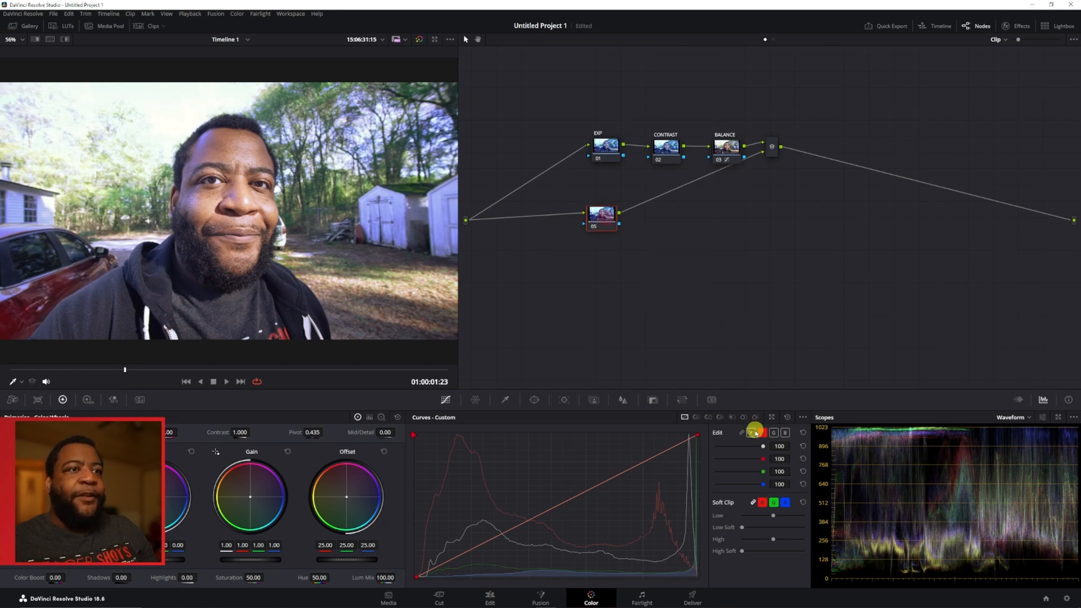
# - Relink the Y, R, G and B curve channels on the parallel node and label the node SAT
pyautogui.click(742, 433)
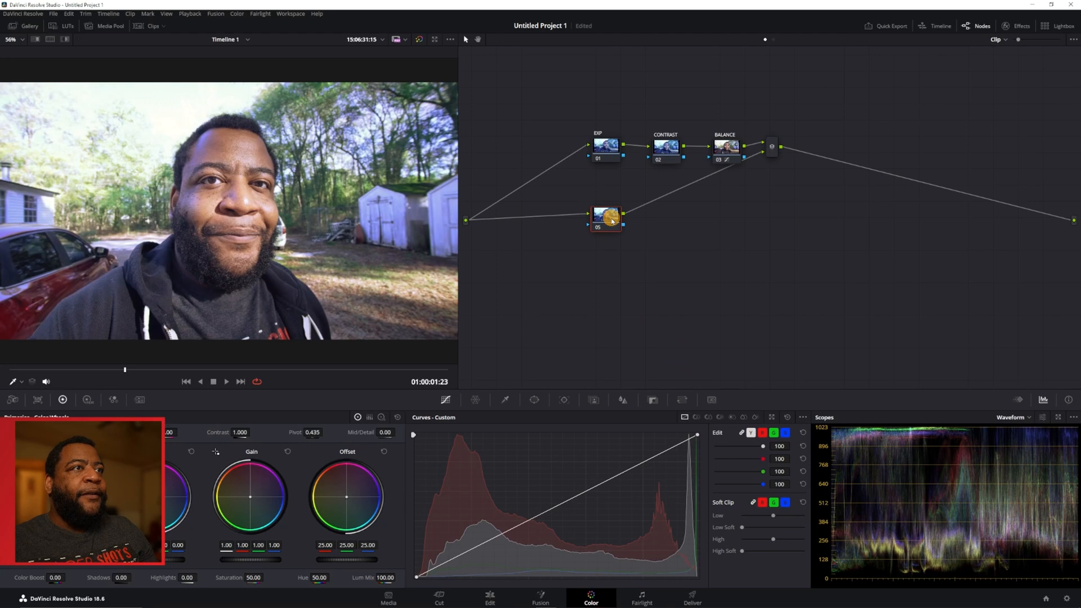
pyautogui.moveTo(603, 218); pyautogui.dragTo(603, 217)
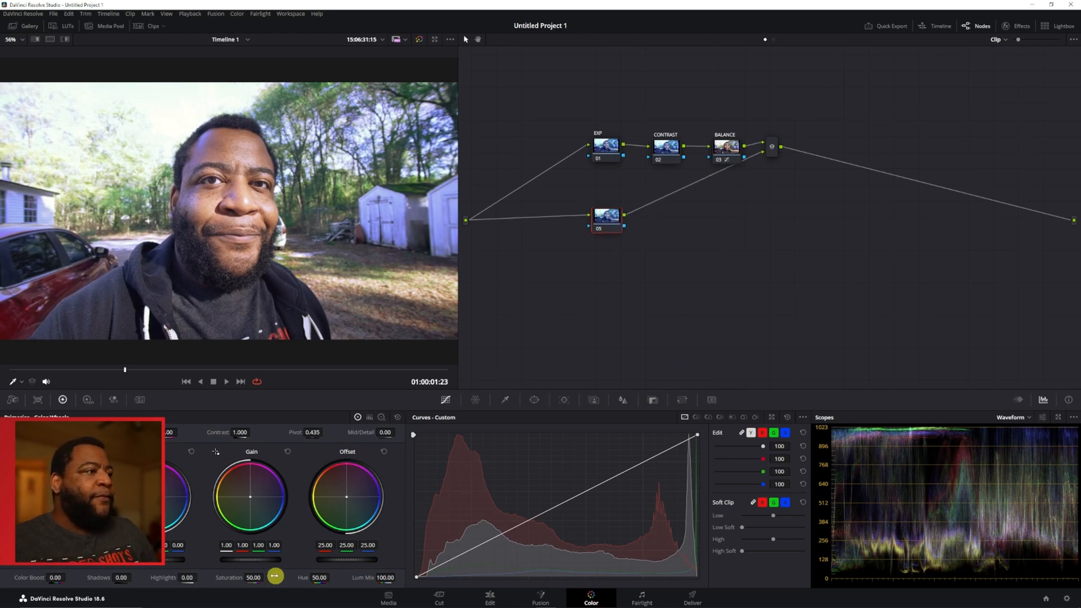
pyautogui.moveTo(254, 580); pyautogui.dragTo(238, 564)
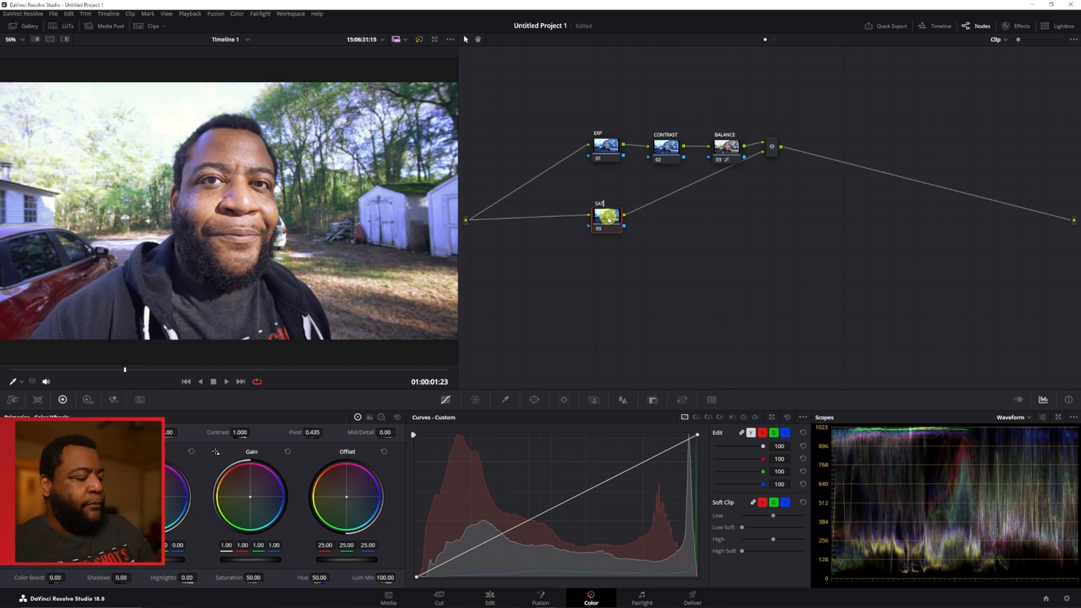
# - Set the SAT node's color space to HSV and disable its Channel 1
pyautogui.rightClick(609, 219)
pyautogui.moveTo(647, 310)
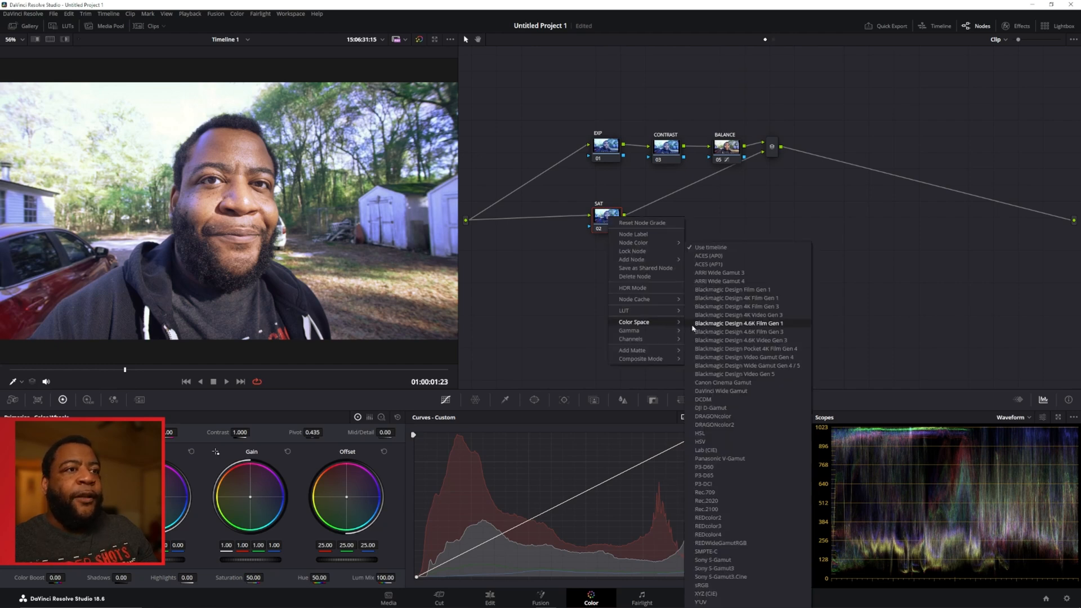
pyautogui.click(705, 443)
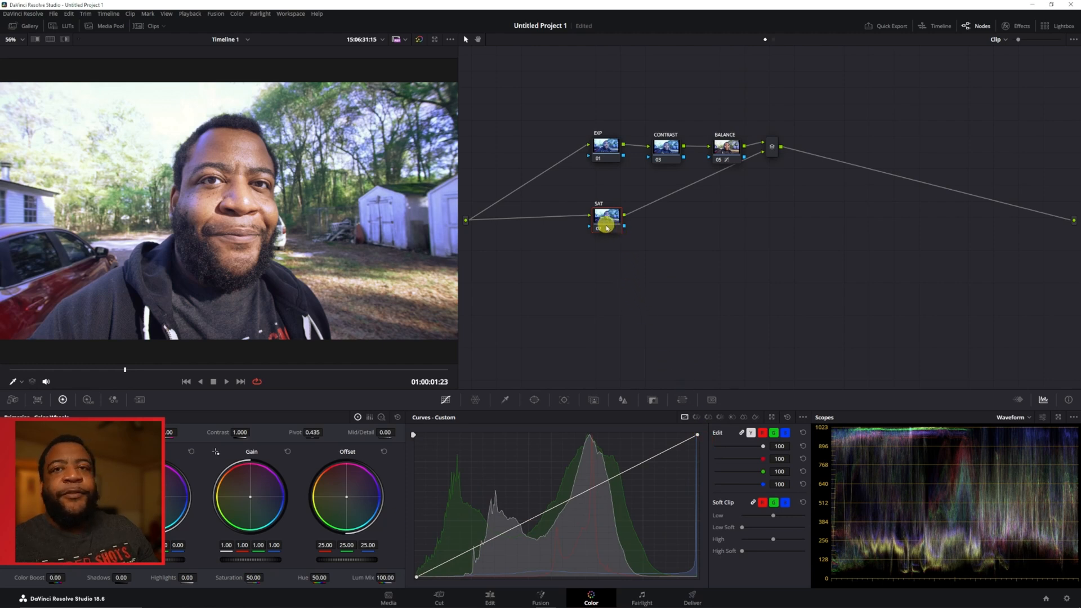
pyautogui.rightClick(606, 228)
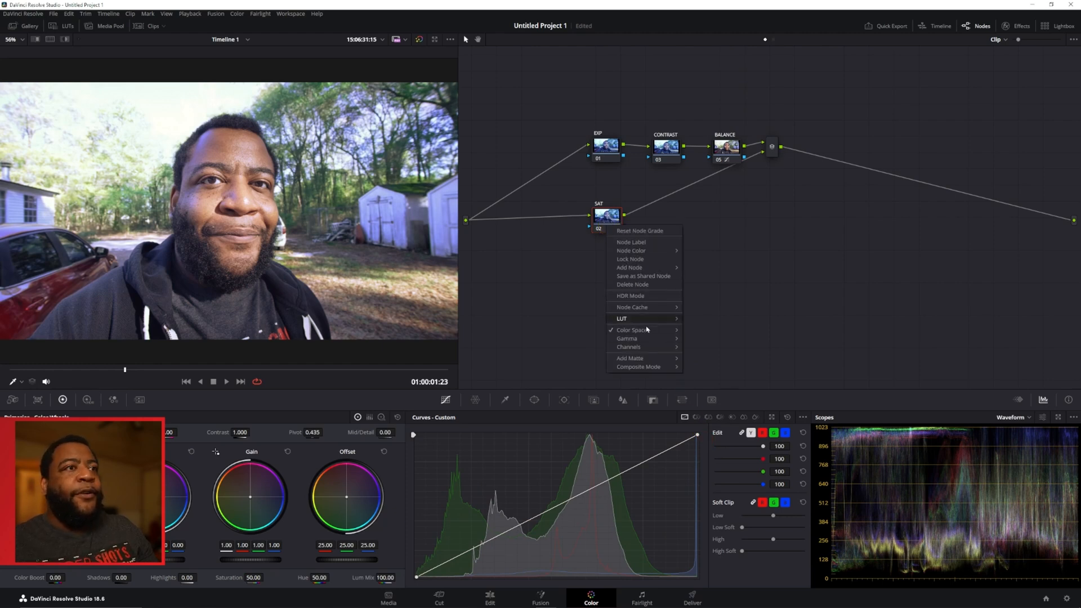
pyautogui.moveTo(647, 347)
pyautogui.click(699, 350)
pyautogui.rightClick(612, 226)
pyautogui.moveTo(678, 348)
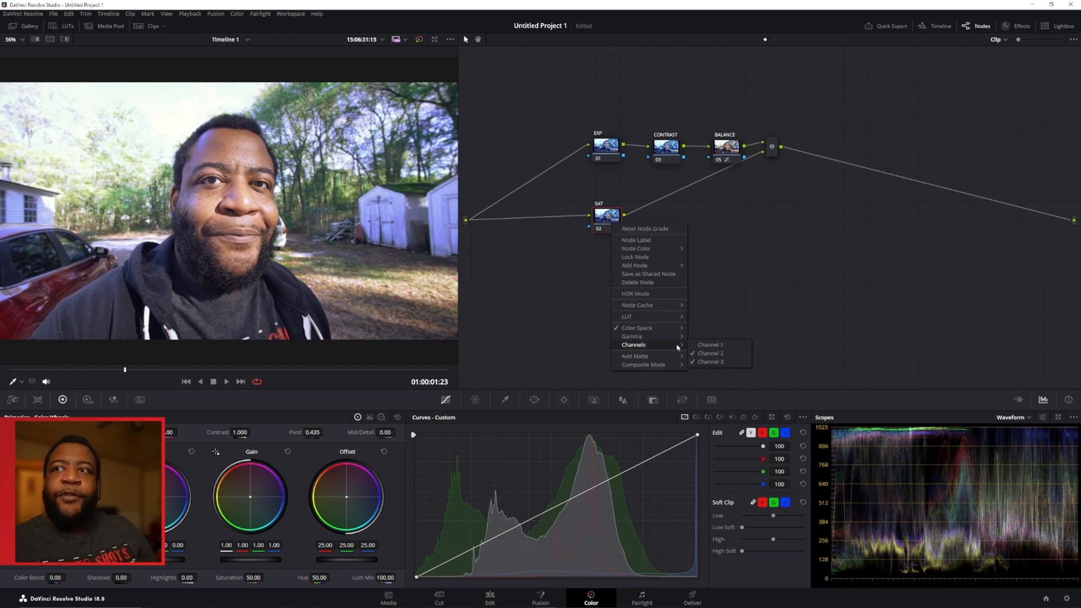
pyautogui.click(614, 222)
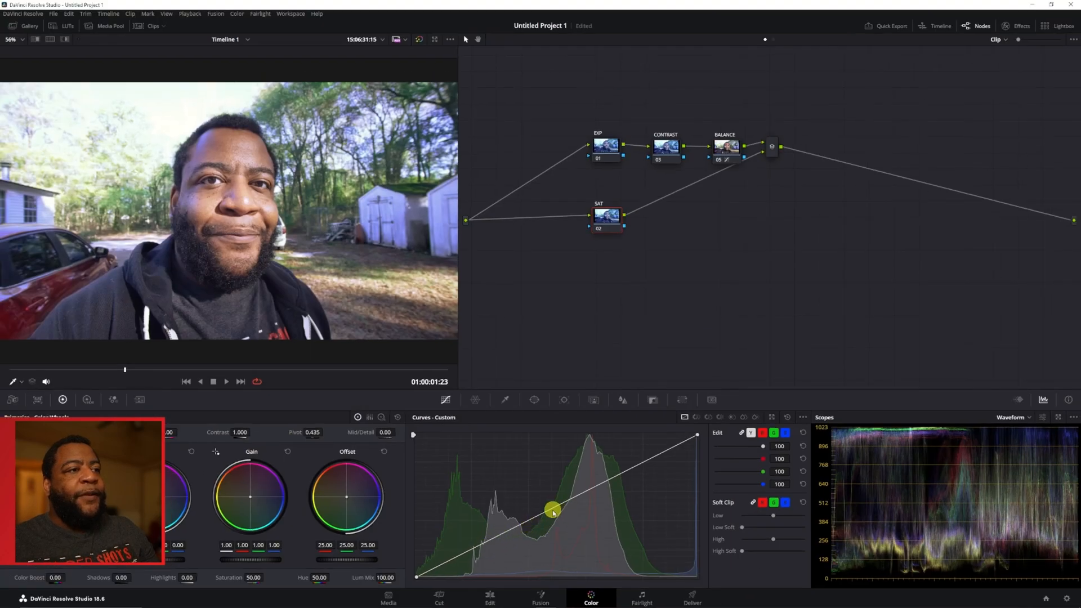
# - Add midtone and shadow points to the SAT node's curve, try the shadow point low and high, and settle both slightly above the diagonal
pyautogui.click(555, 510)
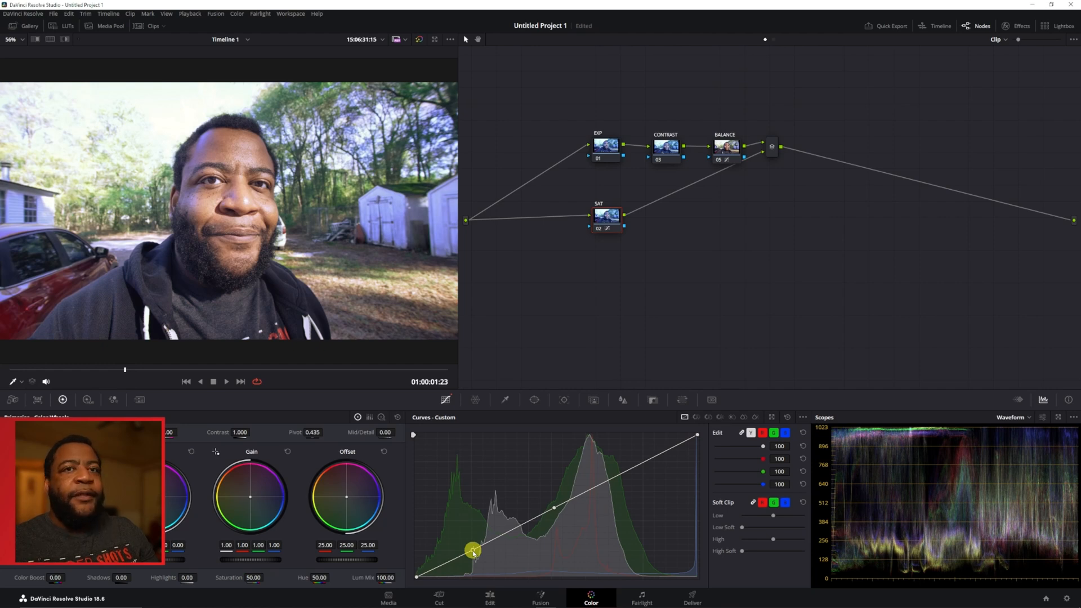
pyautogui.moveTo(473, 553); pyautogui.dragTo(485, 566)
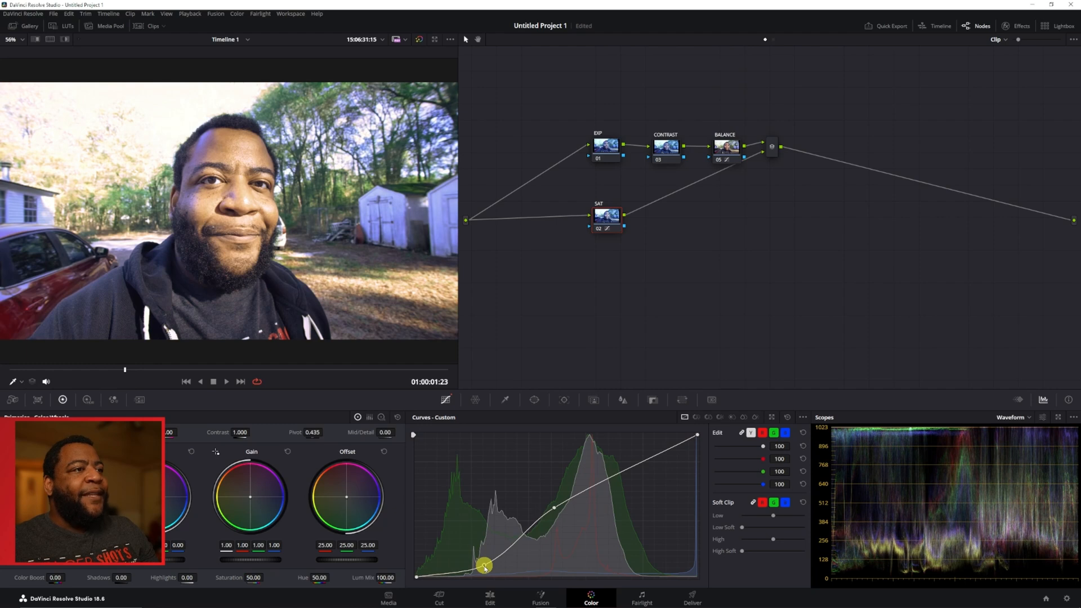
pyautogui.moveTo(484, 566); pyautogui.dragTo(465, 536)
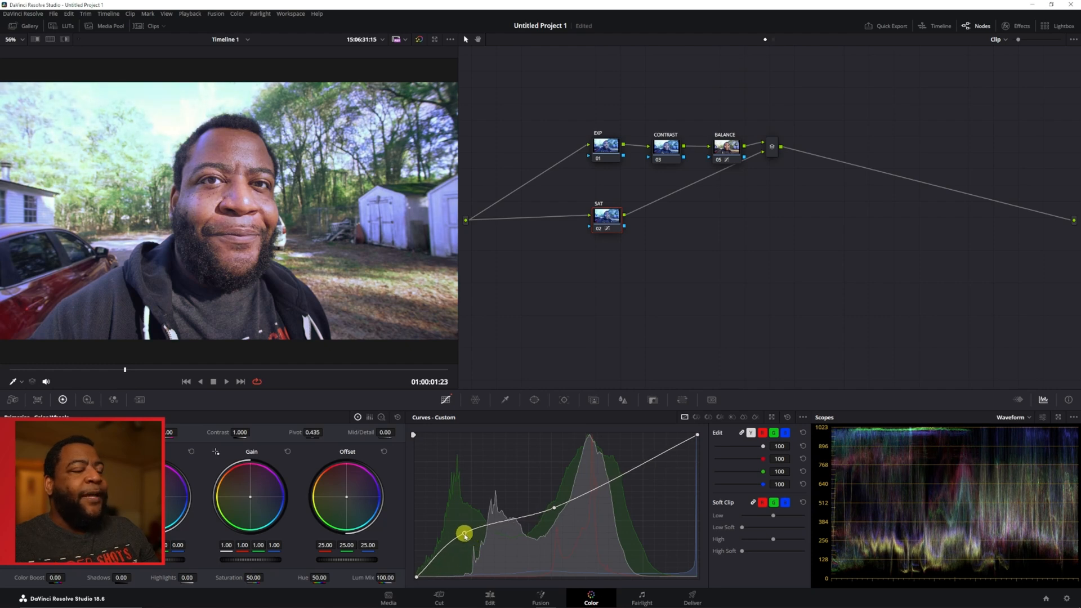
pyautogui.moveTo(465, 536); pyautogui.dragTo(468, 540)
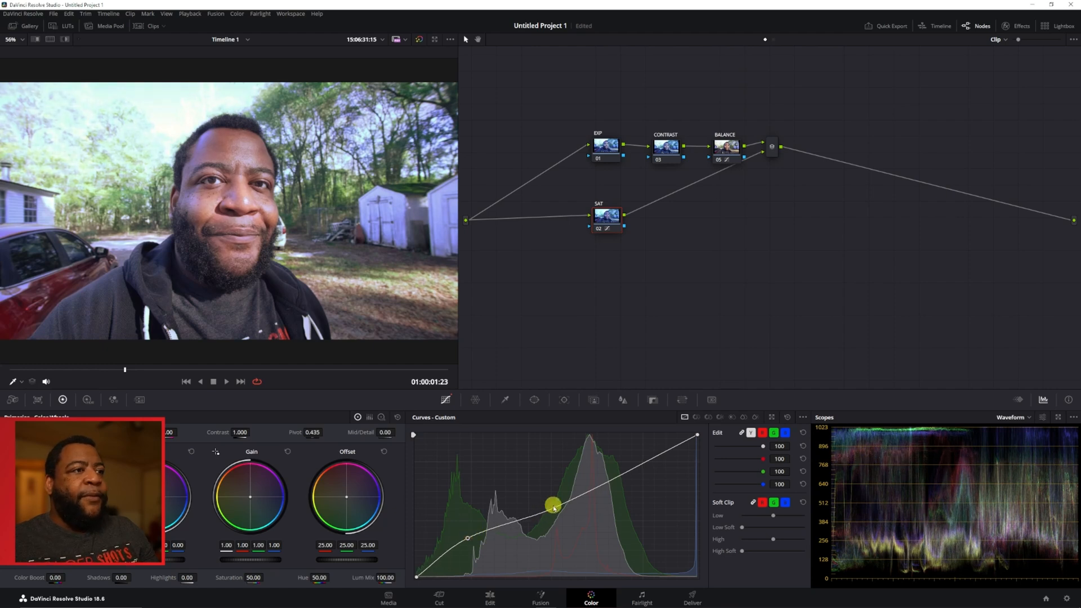
pyautogui.moveTo(555, 511); pyautogui.dragTo(554, 505)
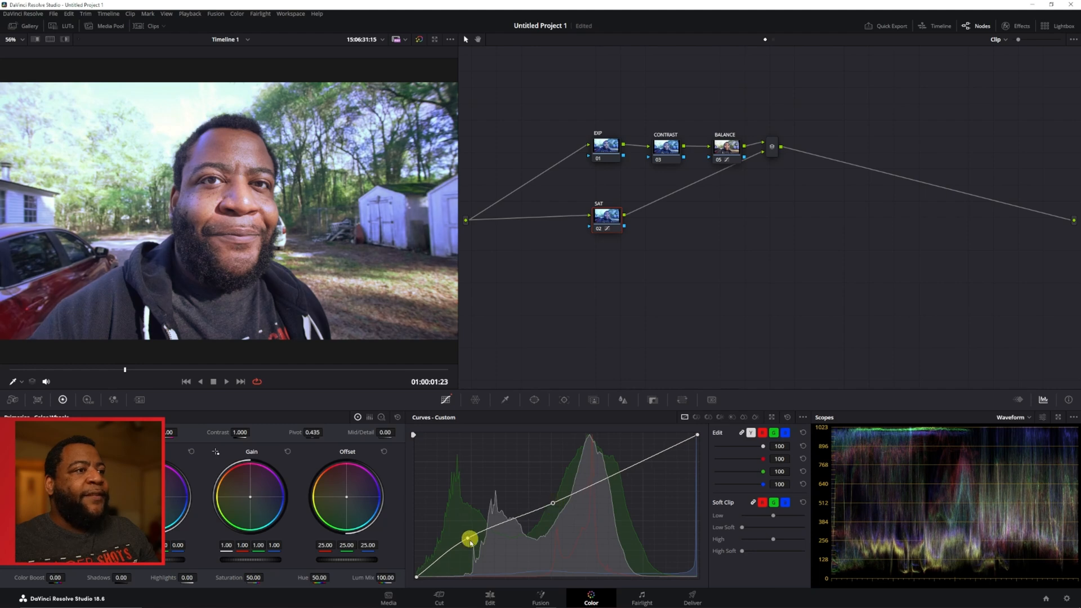
pyautogui.moveTo(467, 538); pyautogui.dragTo(471, 546)
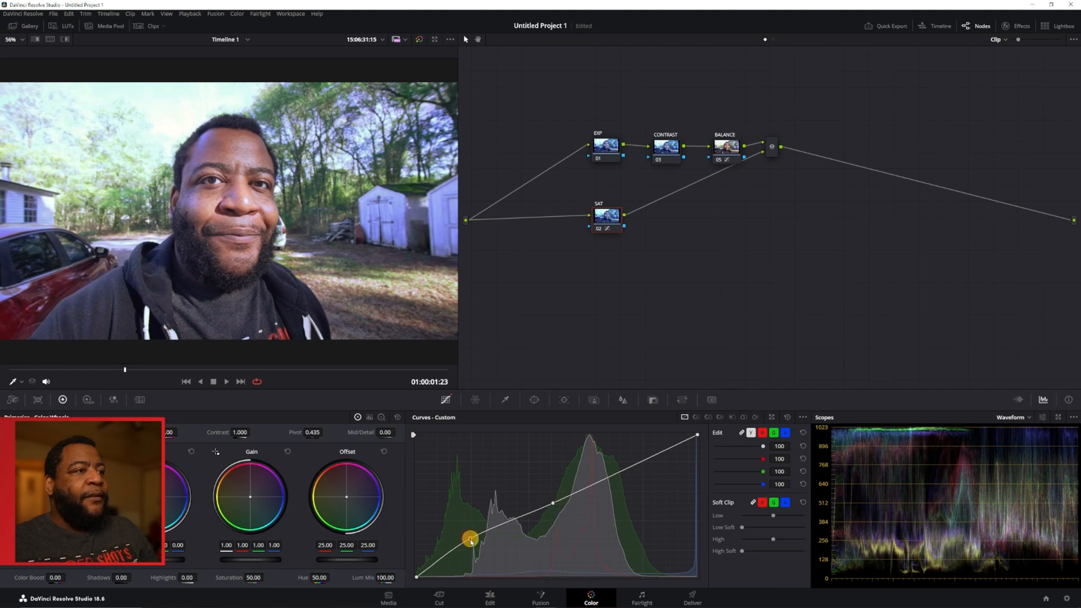
# - Compare the clip with and without the SAT node by switching the node off and on several times
pyautogui.click(599, 229)
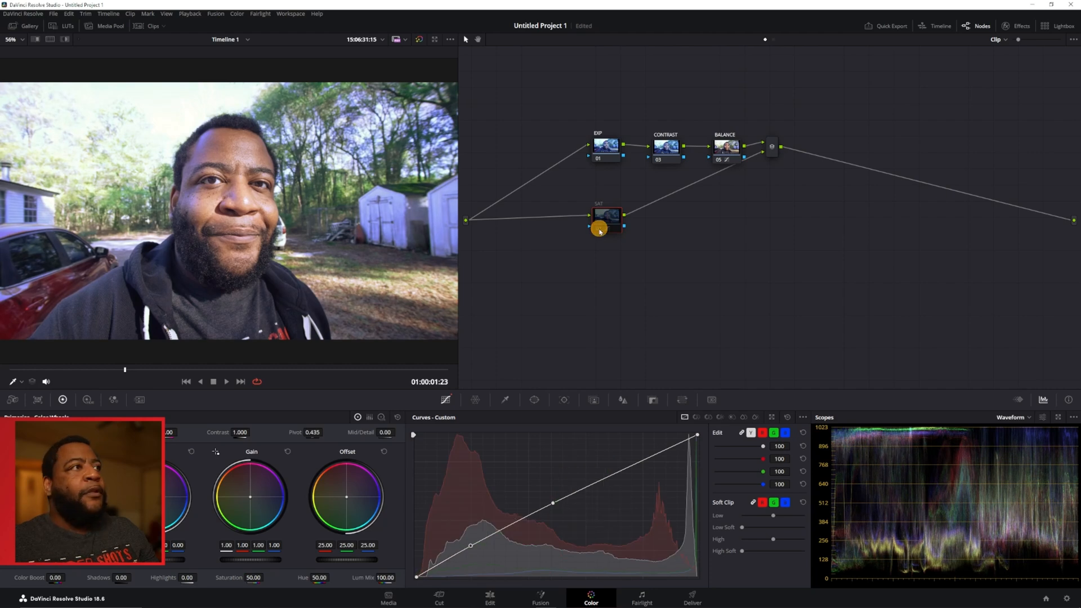
pyautogui.click(599, 230)
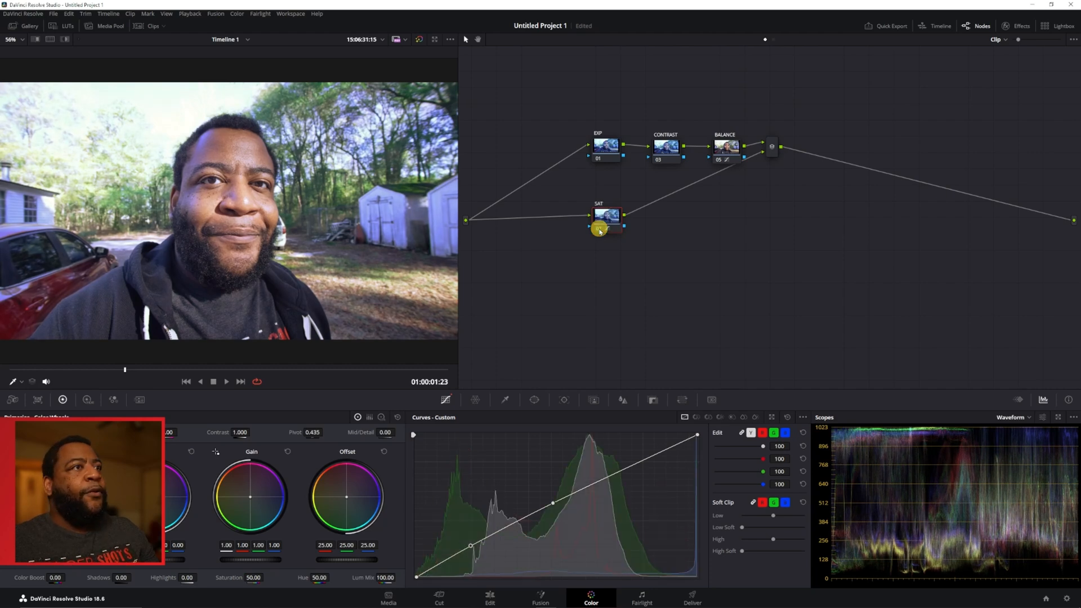
pyautogui.click(599, 229)
pyautogui.click(599, 229)
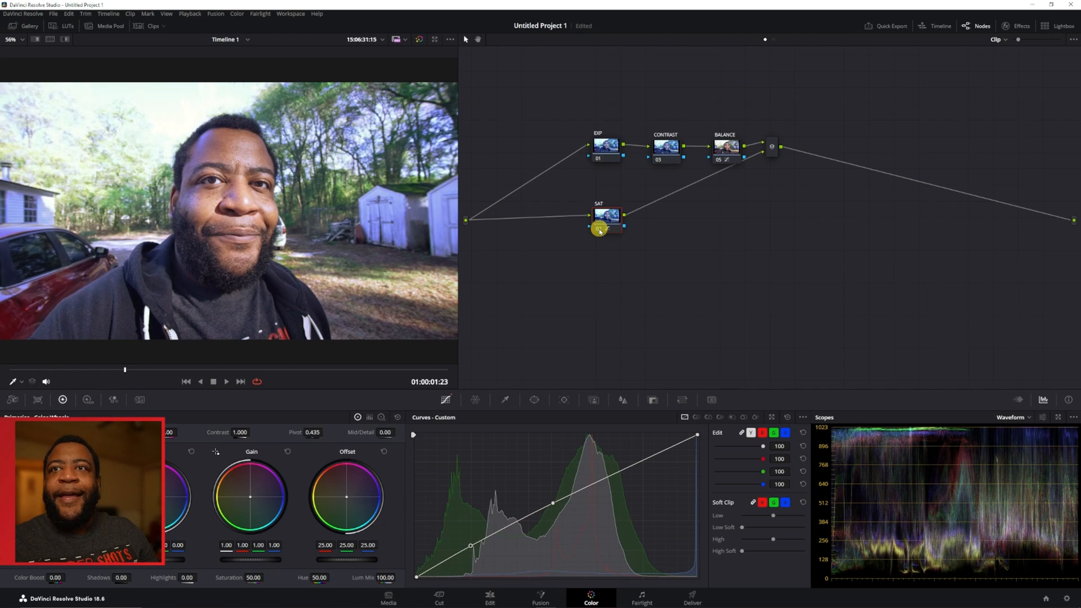
pyautogui.click(599, 230)
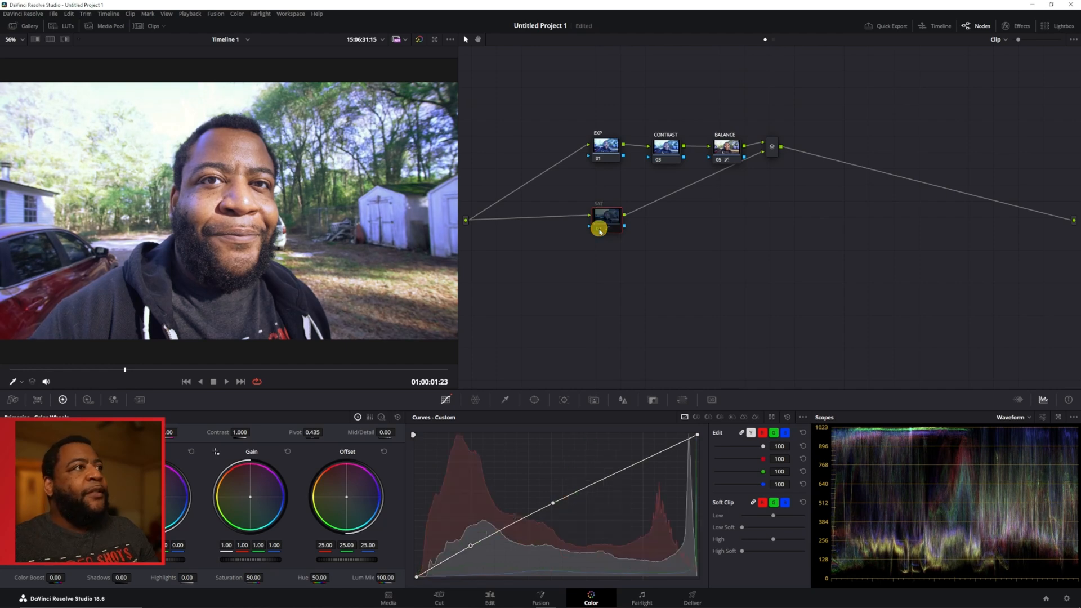
pyautogui.click(599, 229)
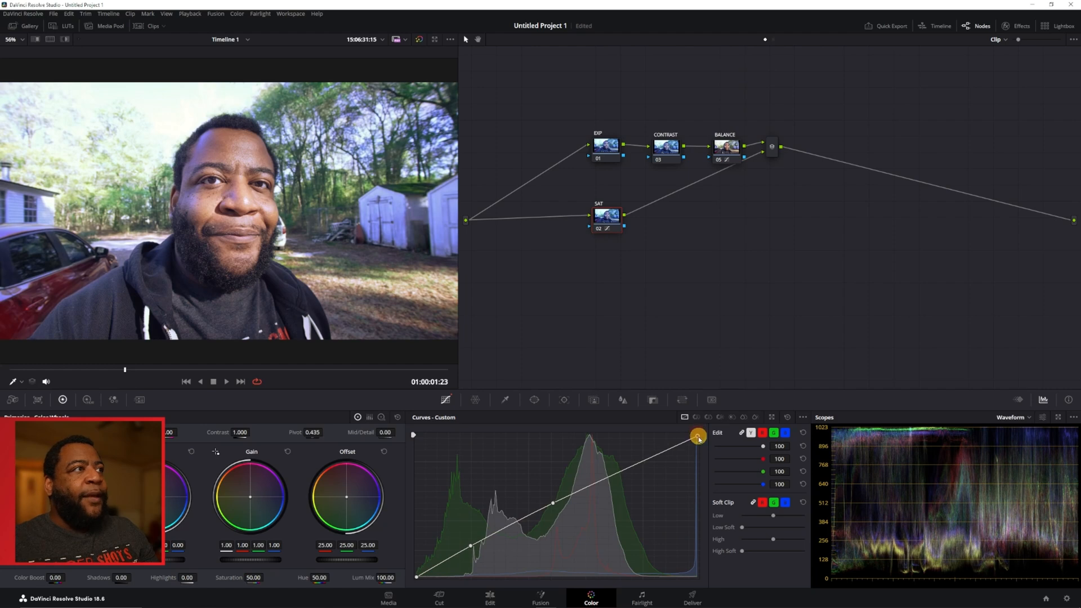
# - Lower the highlight end point of the SAT node's curve slightly and play the clip in the full-page viewer
pyautogui.moveTo(699, 439); pyautogui.dragTo(698, 442)
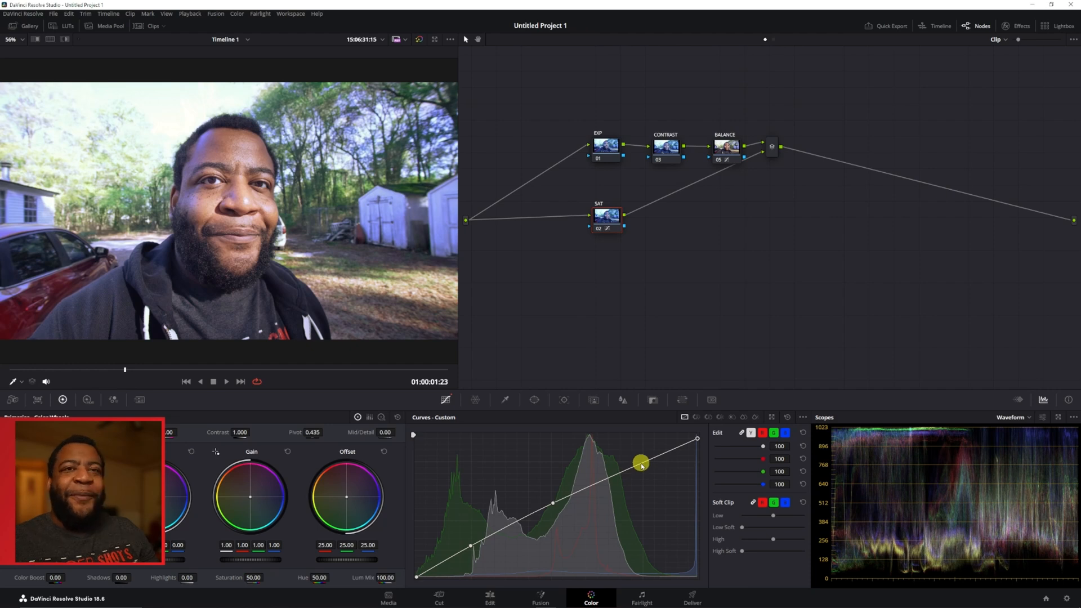
pyautogui.hotkey('alt', 'f')
pyautogui.press('space')
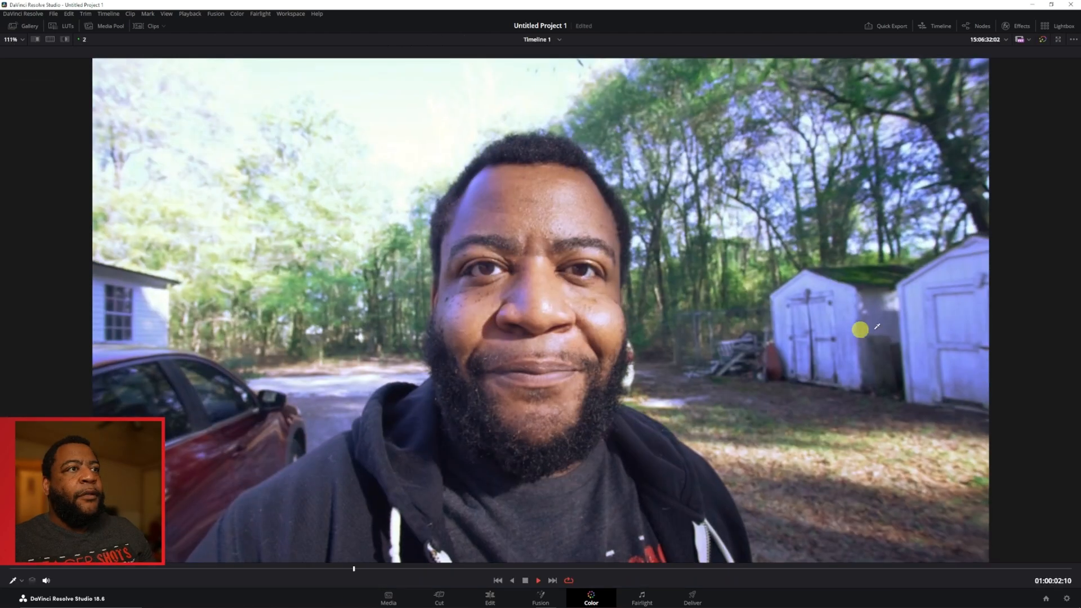